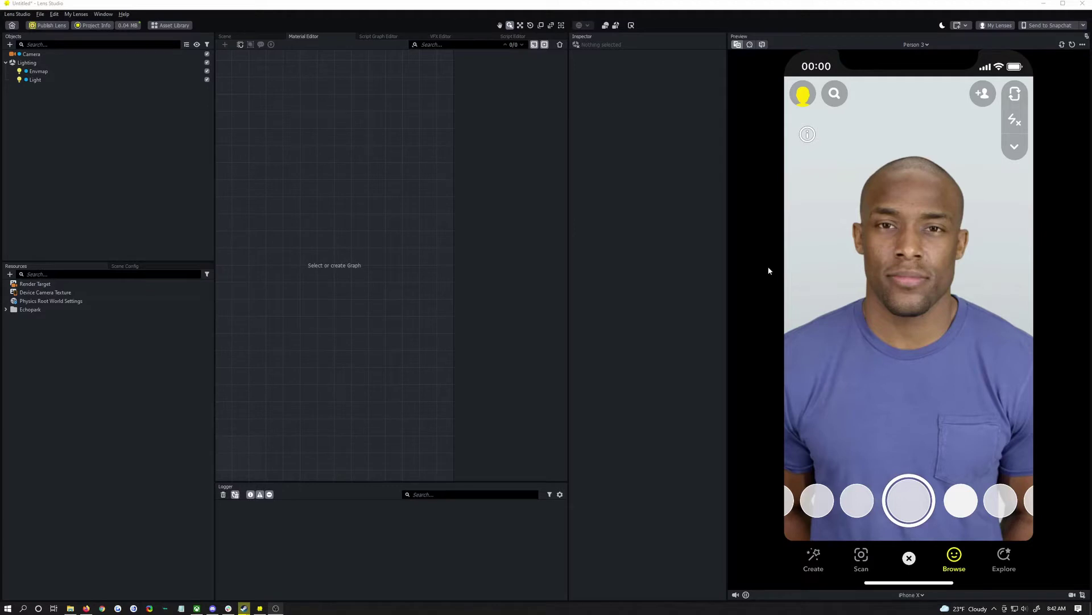
Find the Face Retouch effect by searching the addable objects and add it to the scene
click(10, 45)
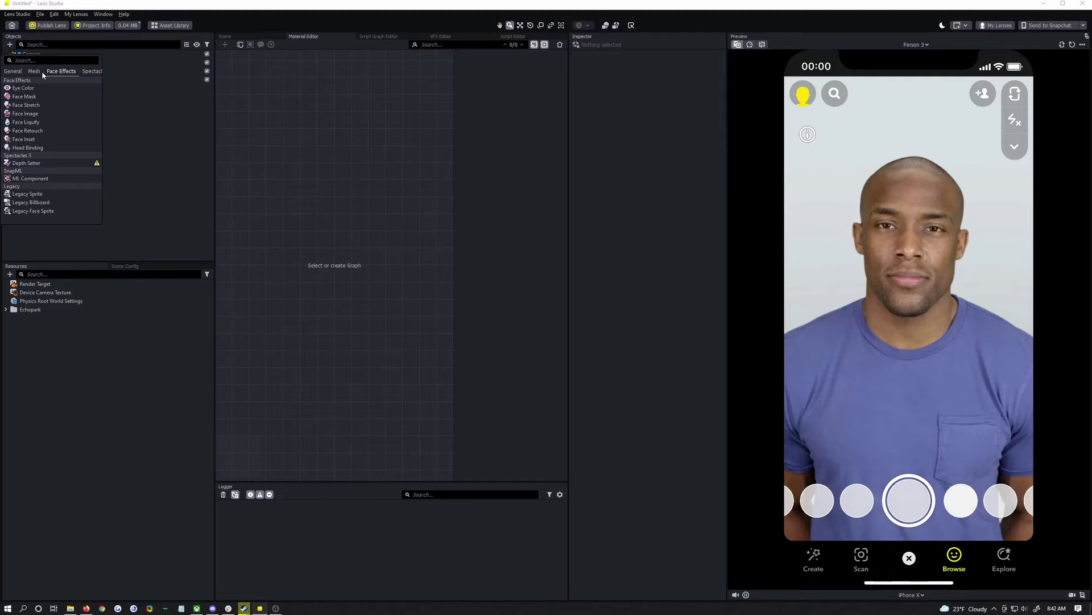
click(12, 71)
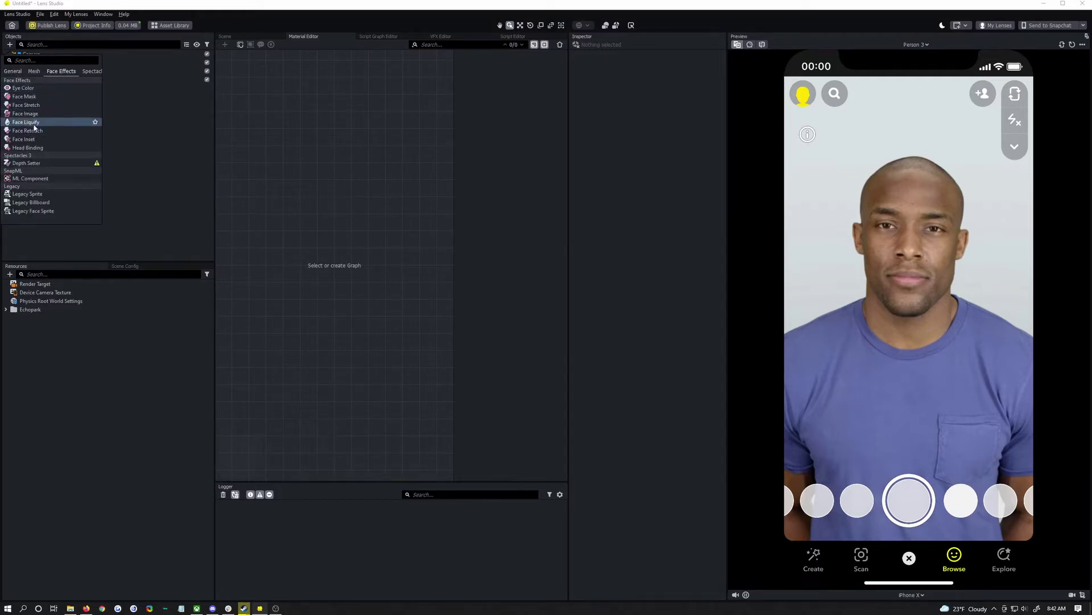
click(32, 60)
text(rec)
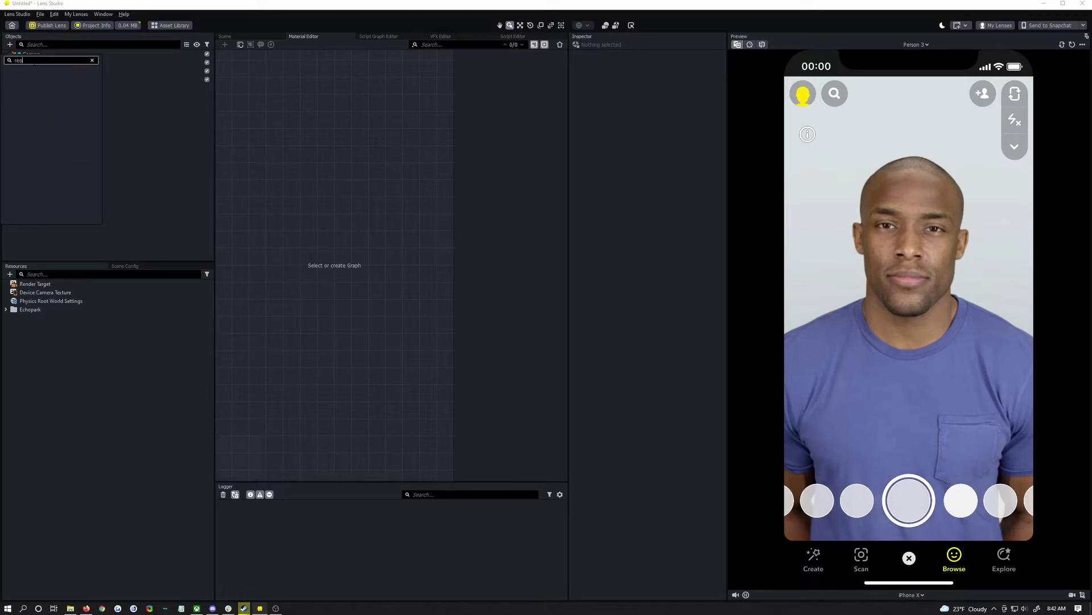
key(BackSpace)
key(BackSpace)
text(to)
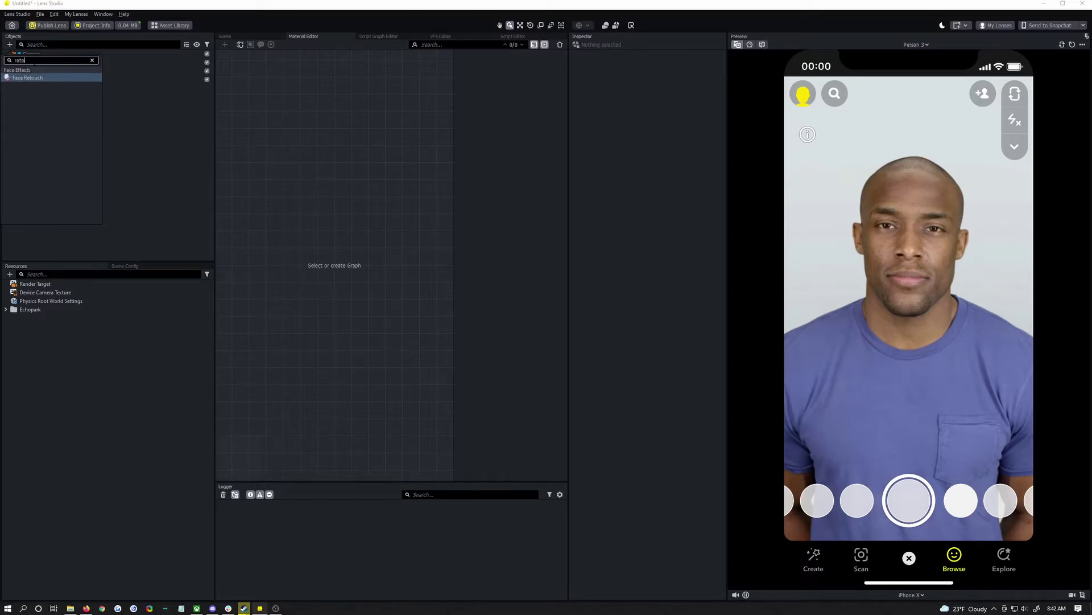
click(32, 77)
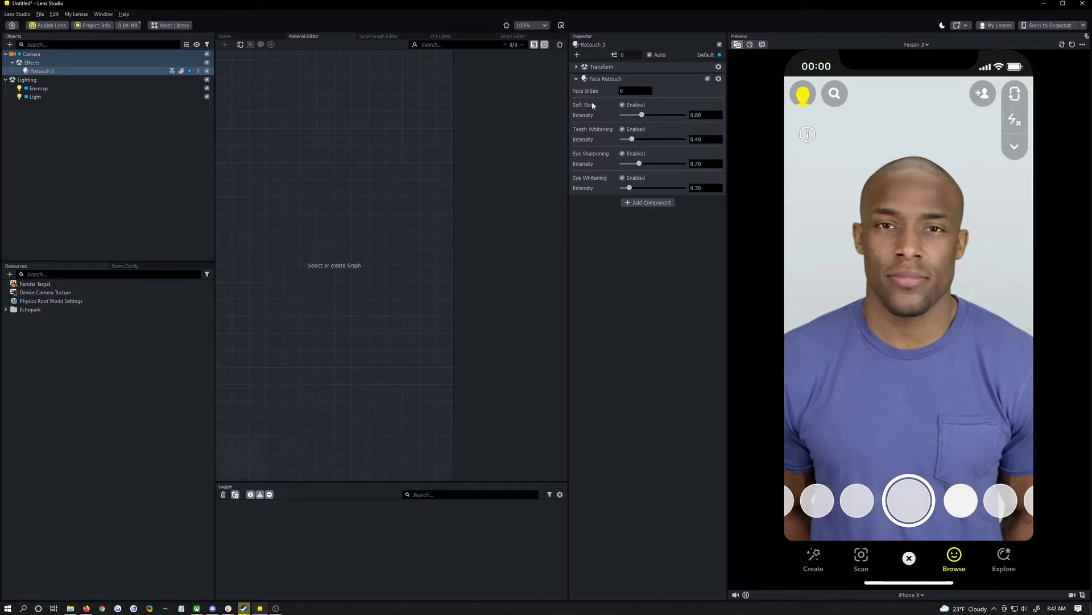
Set the Face Retouch's Soft Skin intensity to 2.50 and its Eye Whitening intensity to 0.40
mouse_move(641, 115)
mouse_down()
mouse_move(624, 115)
mouse_move(654, 115)
mouse_up()
drag(655, 114, 683, 116)
drag(685, 115, 649, 115)
mouse_move(639, 163)
mouse_down()
mouse_move(699, 169)
mouse_move(651, 164)
mouse_move(639, 177)
mouse_move(707, 165)
mouse_move(627, 165)
mouse_move(640, 164)
mouse_up()
drag(629, 189, 710, 188)
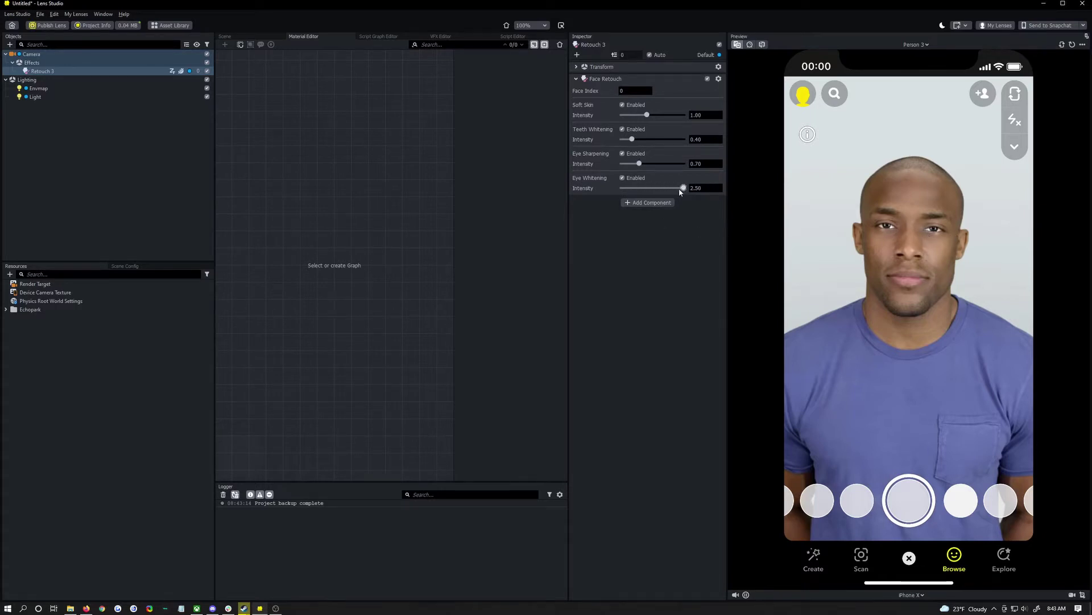
mouse_move(680, 188)
mouse_down()
mouse_move(657, 188)
mouse_move(682, 188)
mouse_up()
drag(682, 187, 632, 187)
drag(647, 115, 704, 118)
click(97, 178)
Add a Smoothing post effect to the scene and lower its alpha to roughly half
click(9, 45)
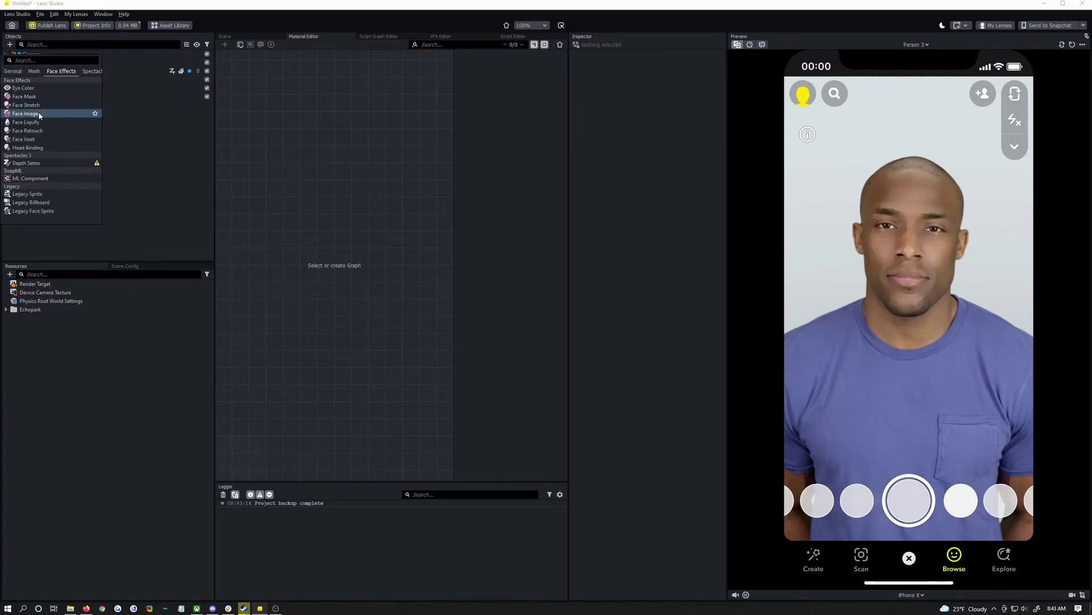
scroll(77, 123, up, 8)
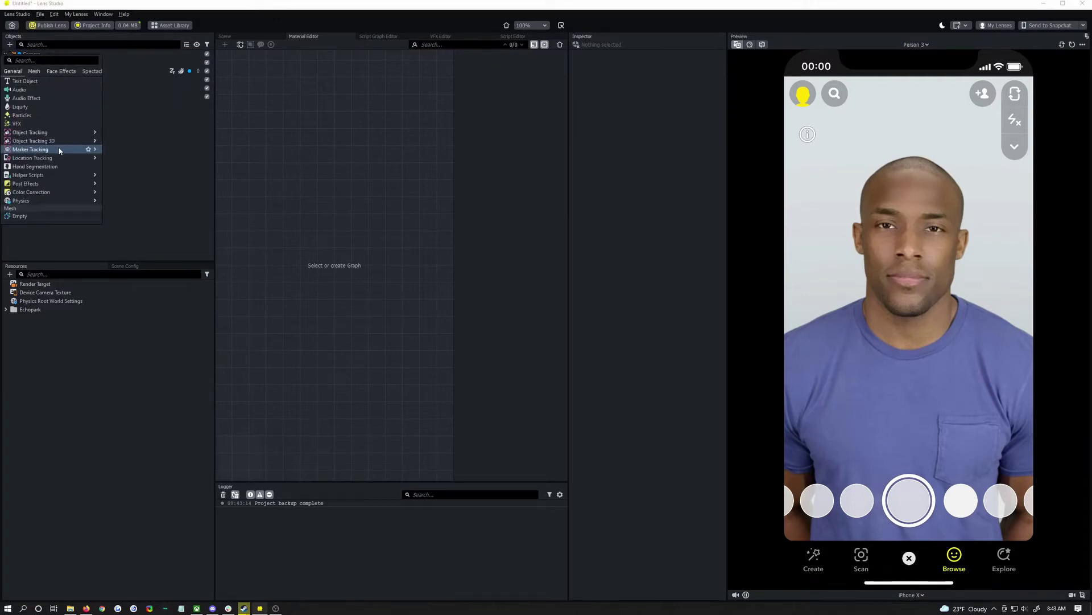
scroll(60, 172, down, 3)
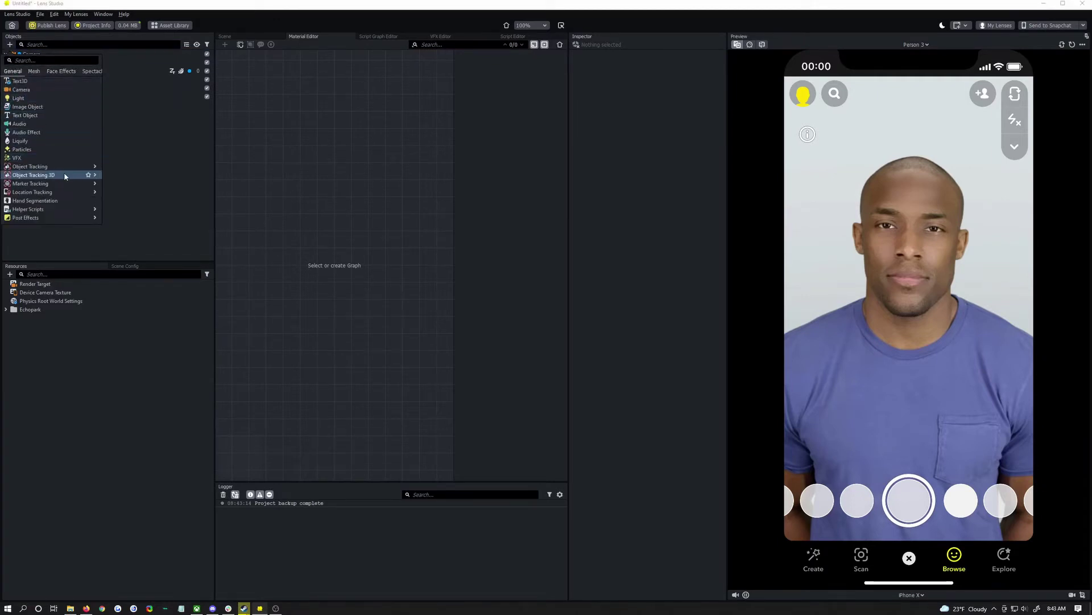
mouse_move(49, 193)
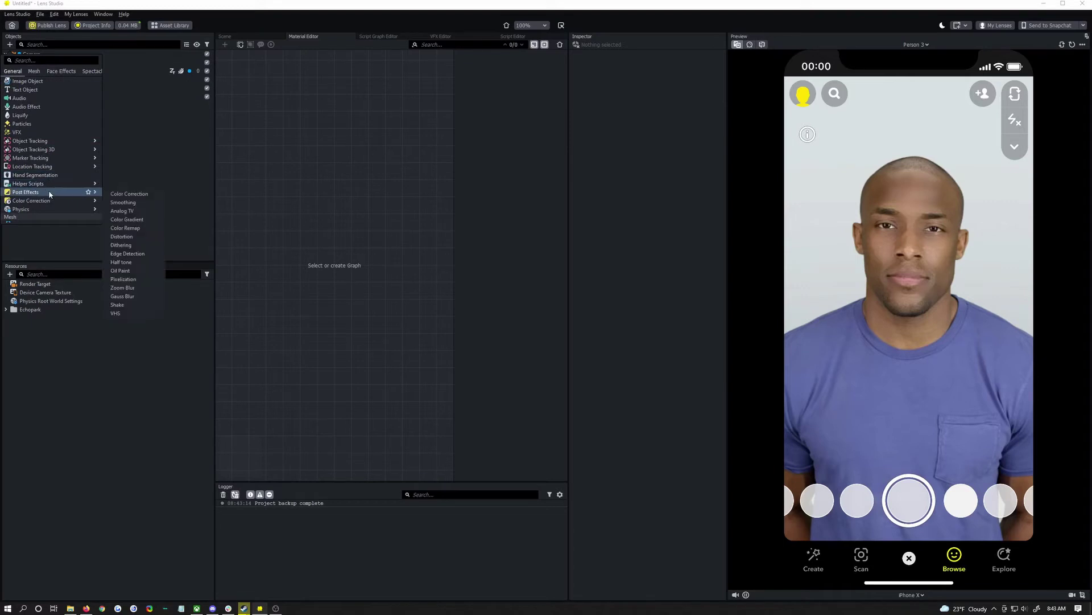
click(136, 203)
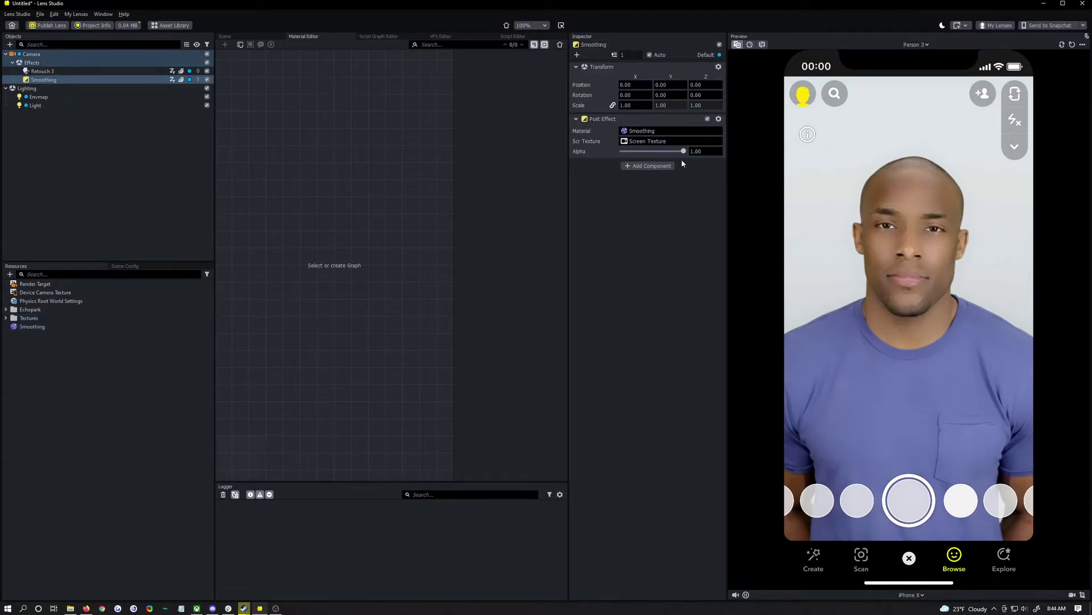
drag(683, 150, 653, 151)
Lower the Face Retouch's Soft Skin intensity and set the Smoothing effect's alpha to 0.60
shift+click(75, 71)
click(76, 71)
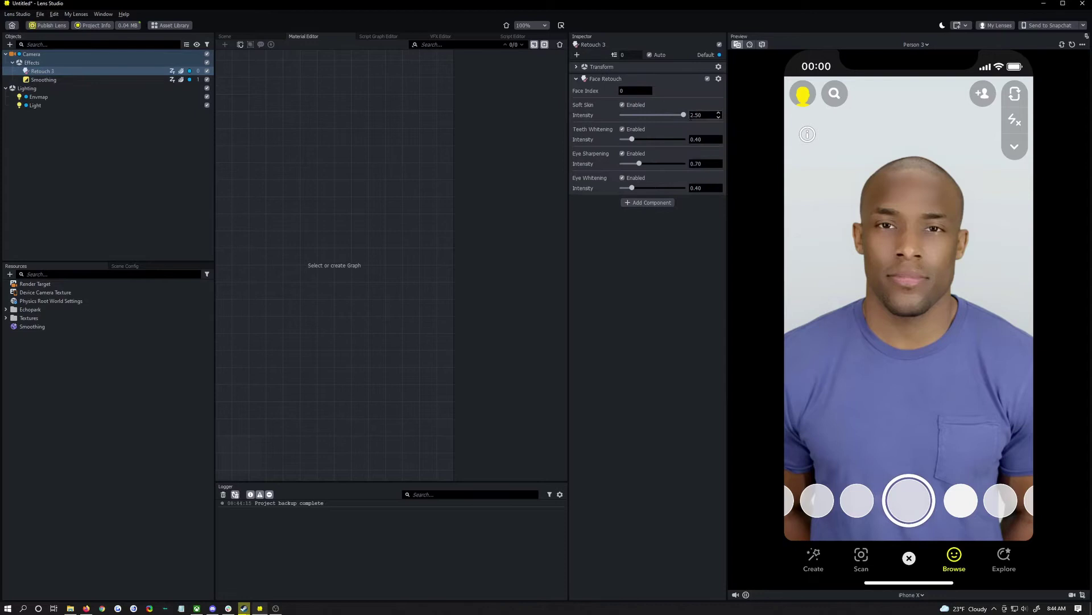
drag(685, 117, 646, 115)
drag(647, 115, 659, 152)
click(81, 83)
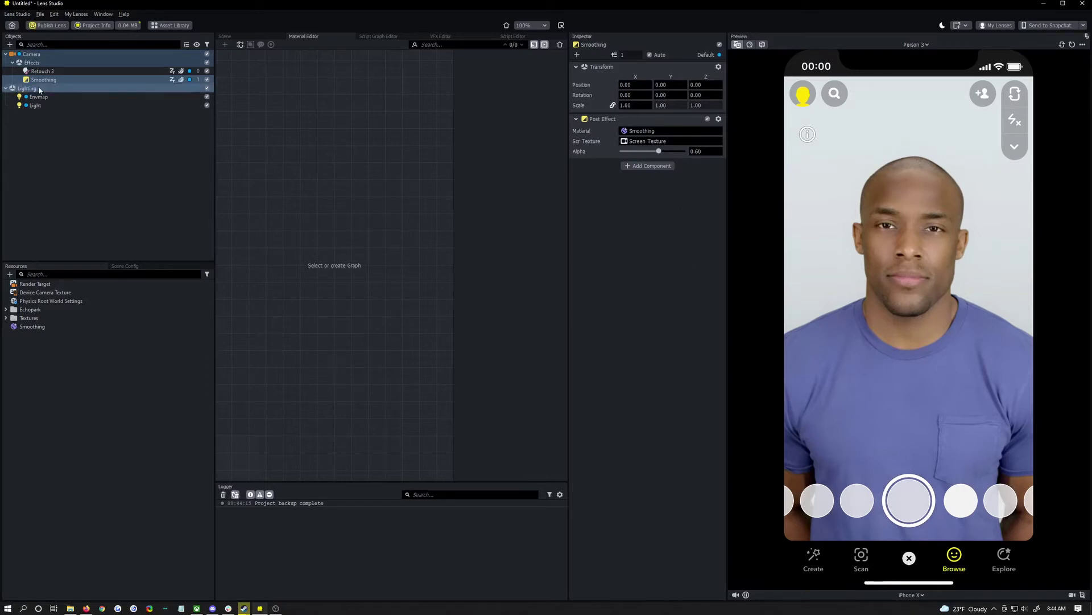
Examine the Smoothing material's properties and the settings of the retouch and smoothing effects
click(105, 326)
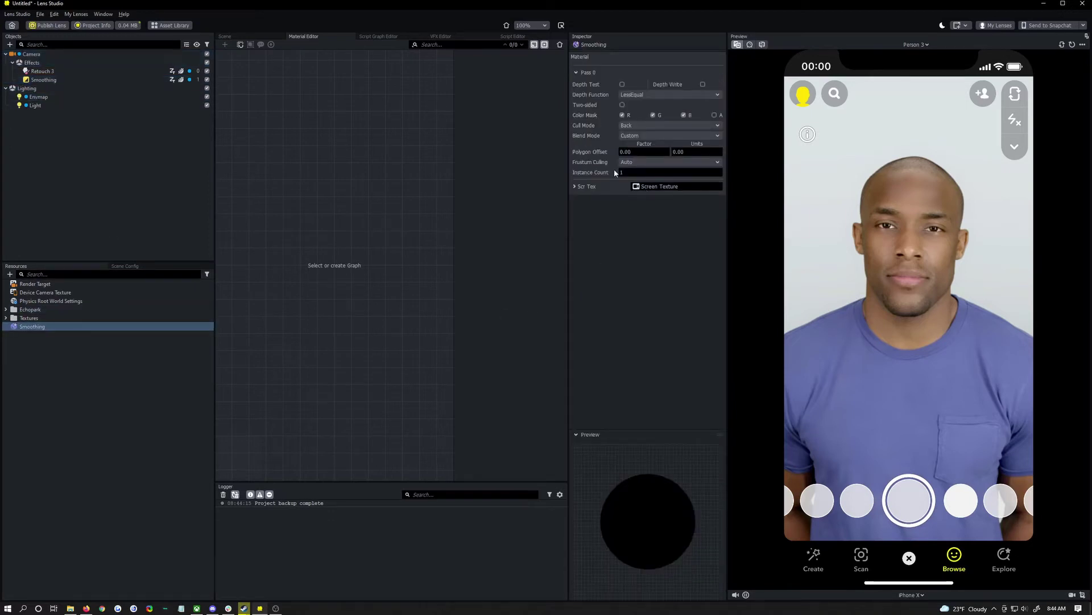
click(94, 383)
click(65, 328)
click(85, 80)
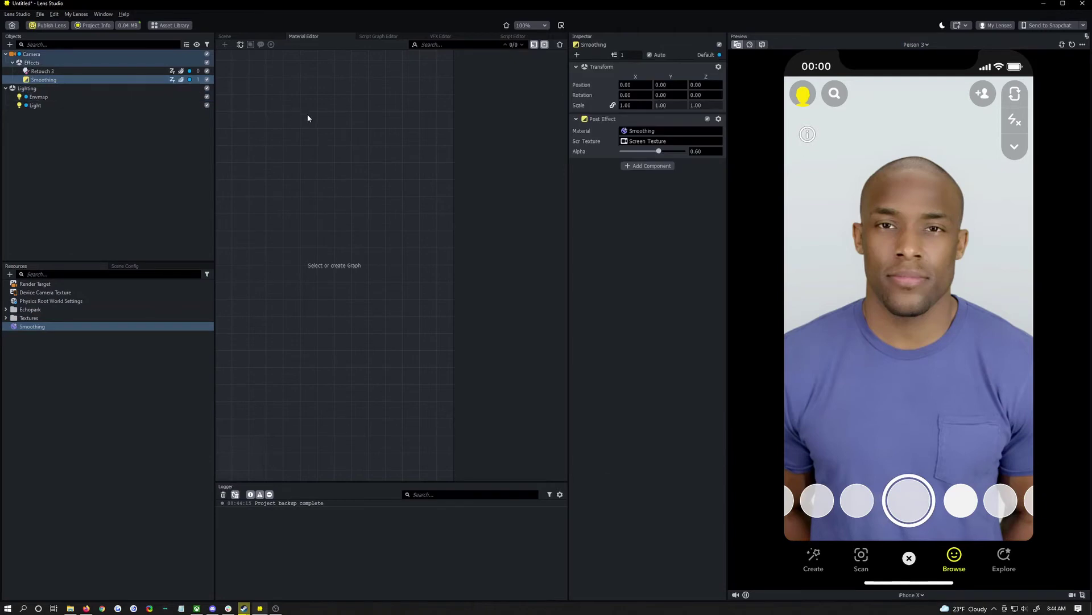
click(124, 73)
click(133, 80)
Set the preview device to No Simulation and compare the image with the Smoothing post effect off and on
click(909, 594)
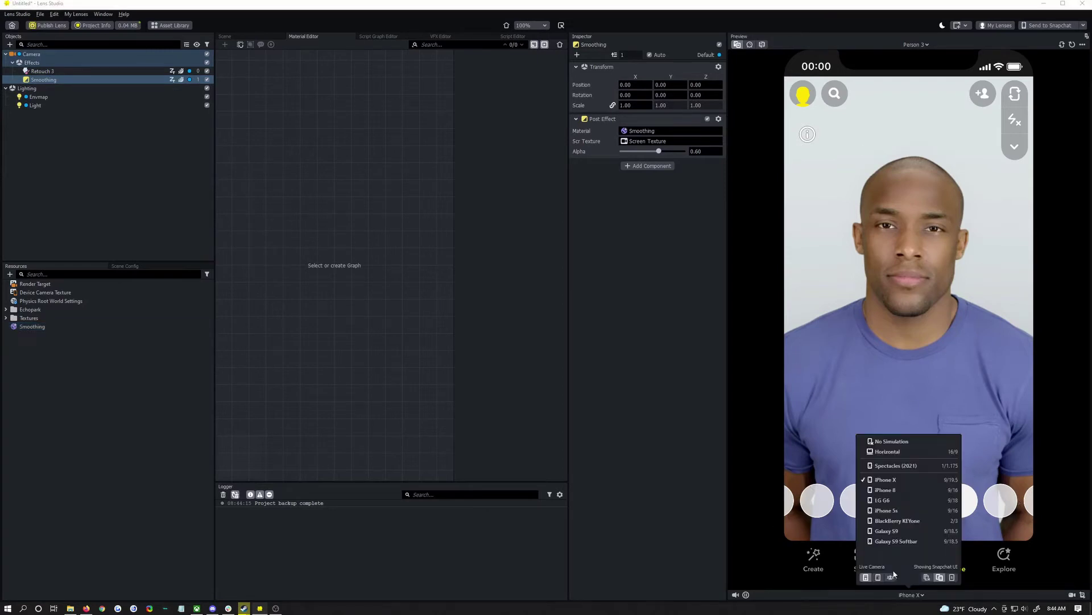
click(882, 452)
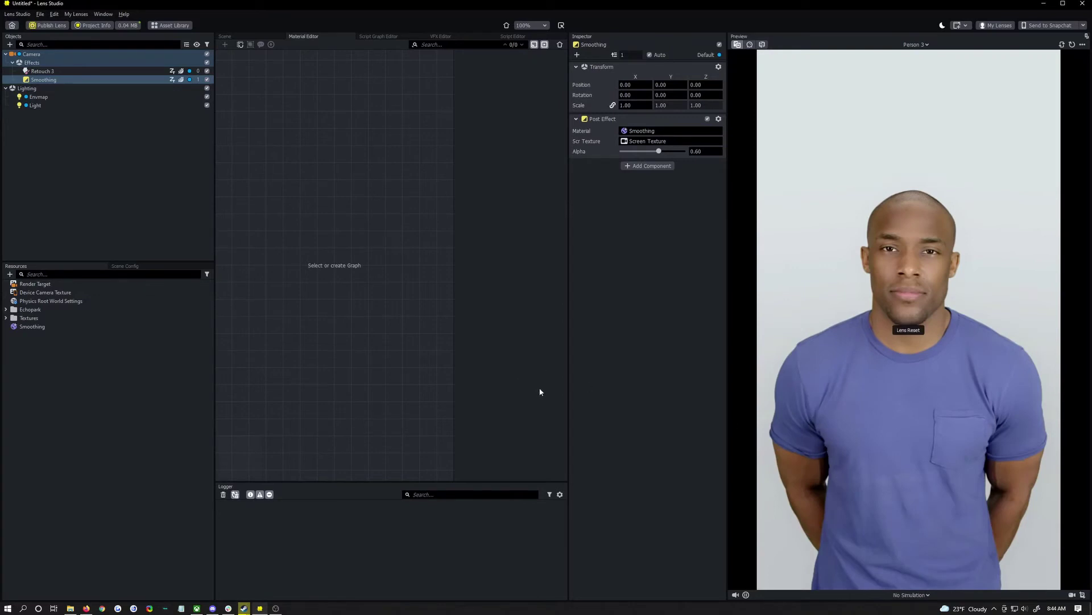
click(708, 119)
click(708, 120)
Check the effects on Person 2 and switch the preview to Person 1
click(917, 45)
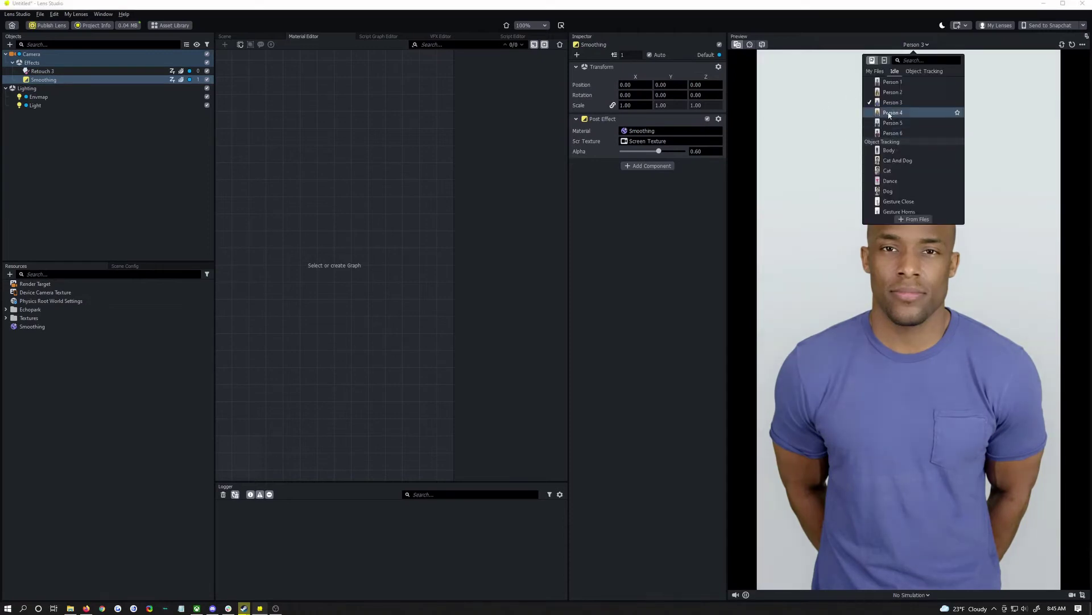
click(893, 92)
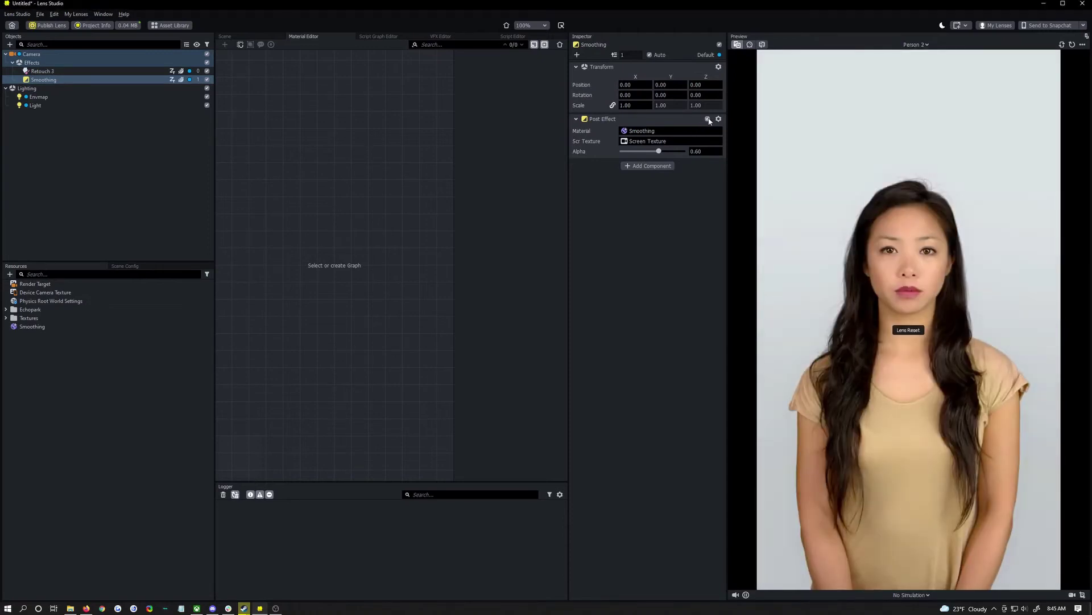
click(655, 119)
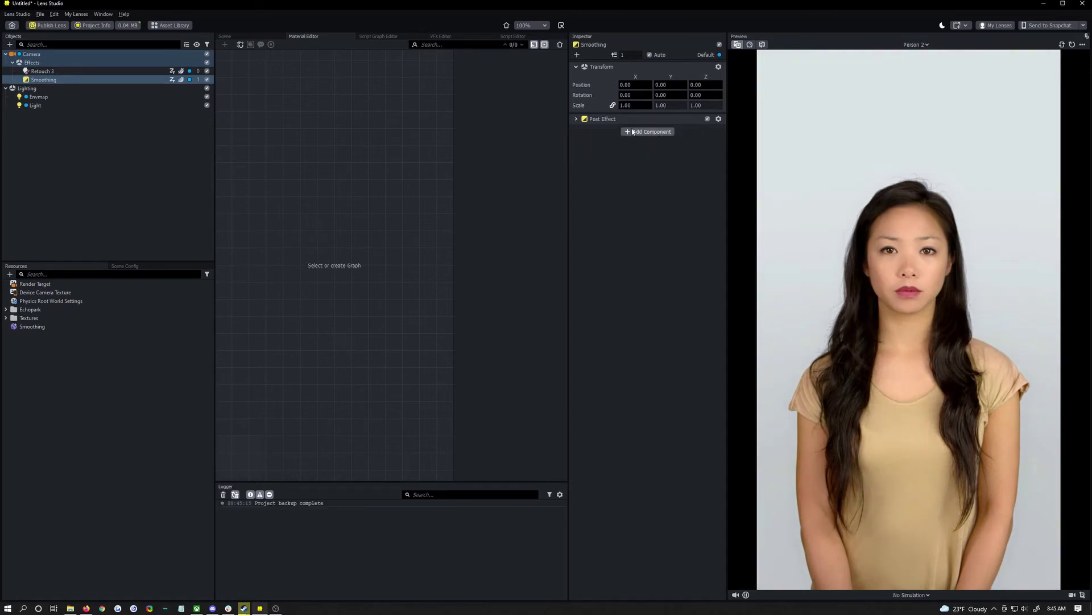
click(916, 44)
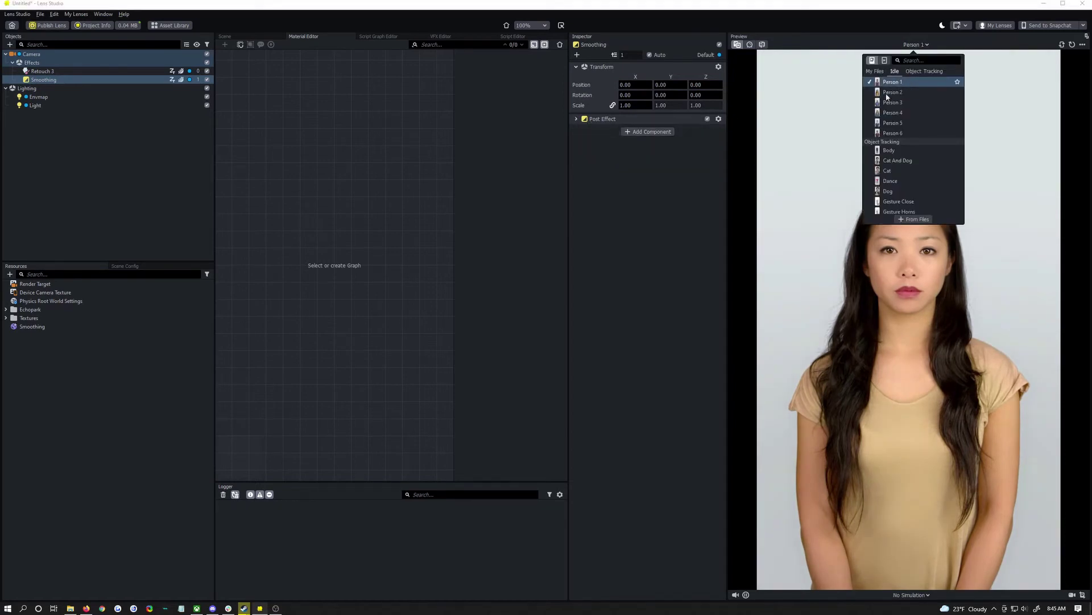
click(893, 82)
click(576, 119)
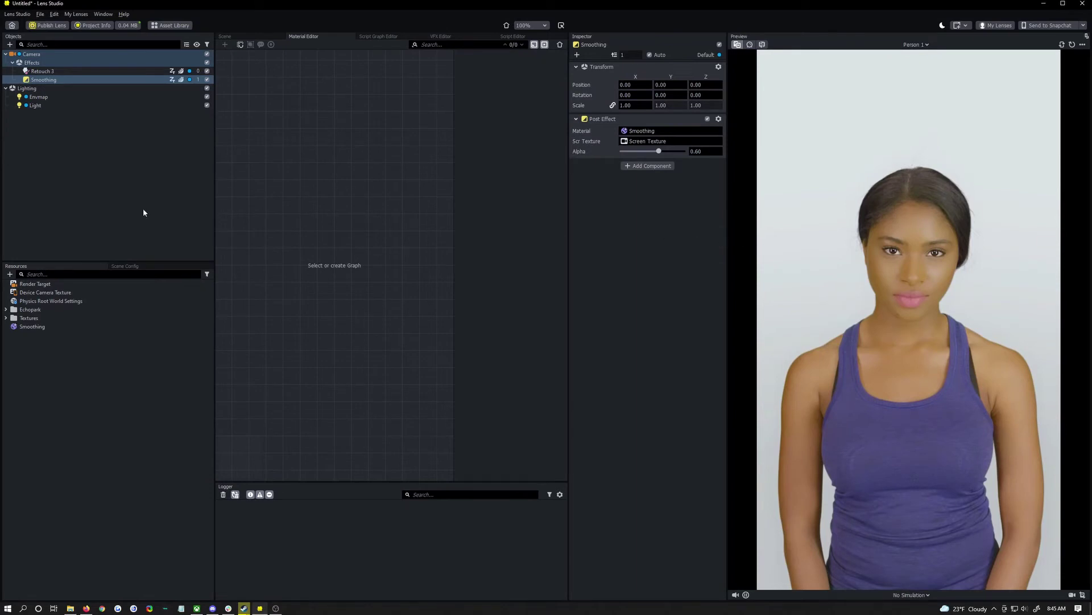
click(165, 202)
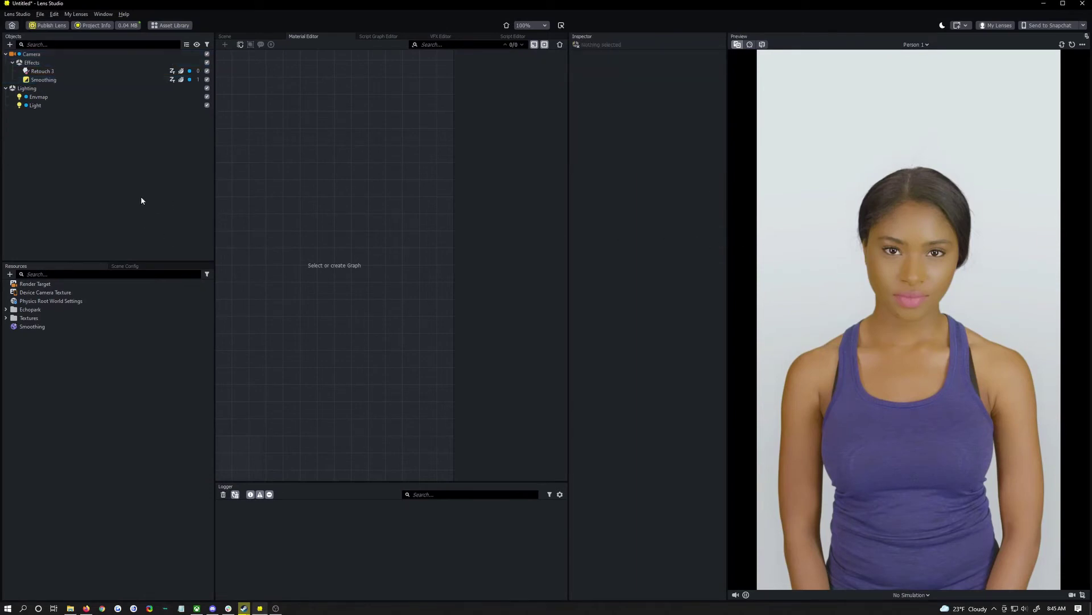
Import the 2D Makeup Helper from the Asset Library and place its Makeup prefab among the scene objects
click(170, 25)
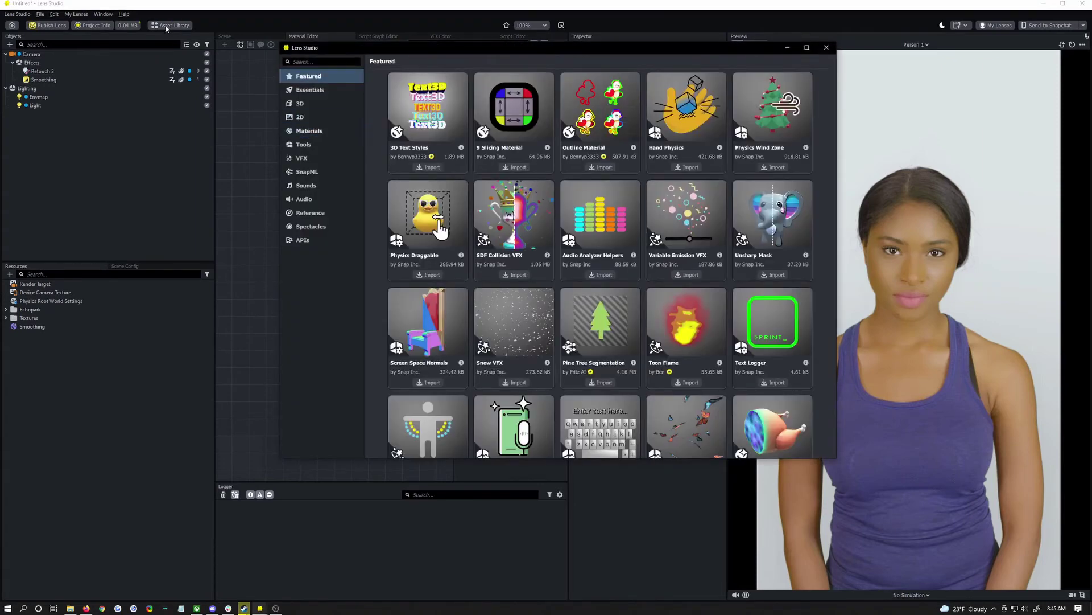
click(299, 61)
text(make)
key(Return)
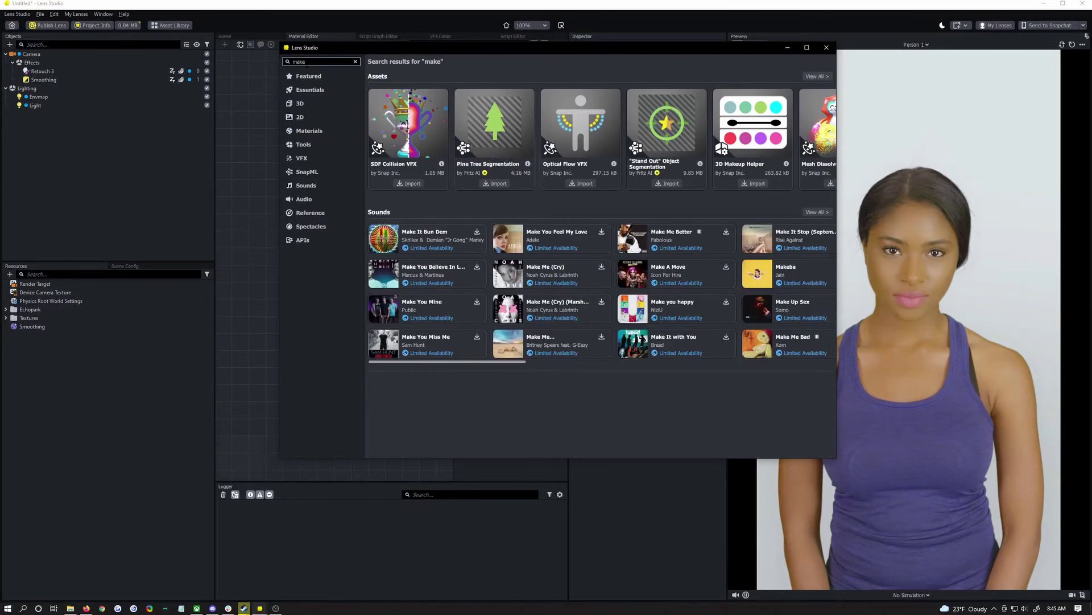
text(i)
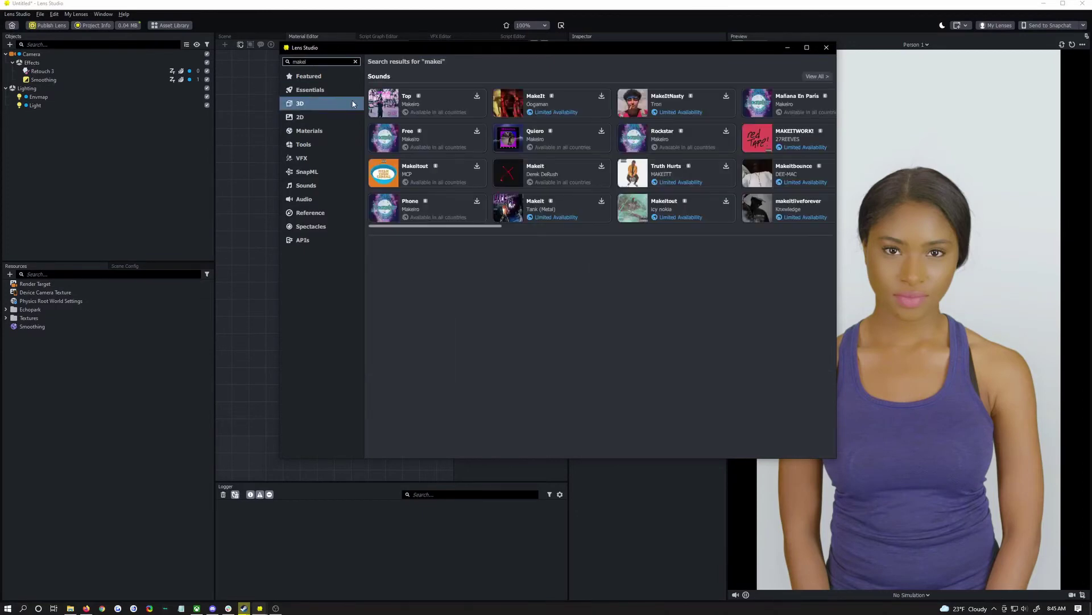
key(BackSpace)
text(up)
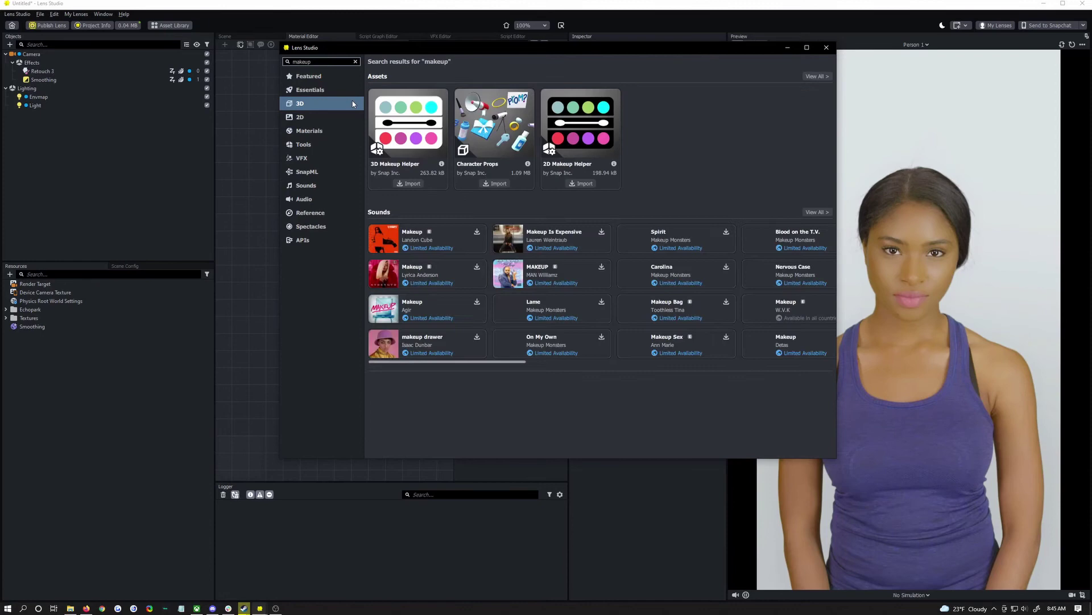
click(581, 184)
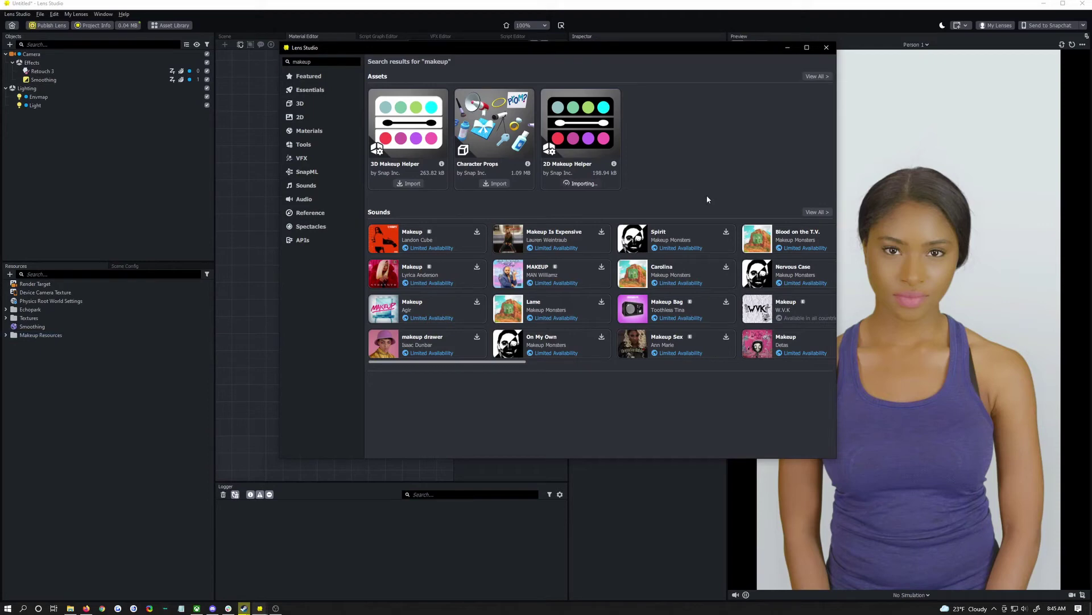
click(826, 48)
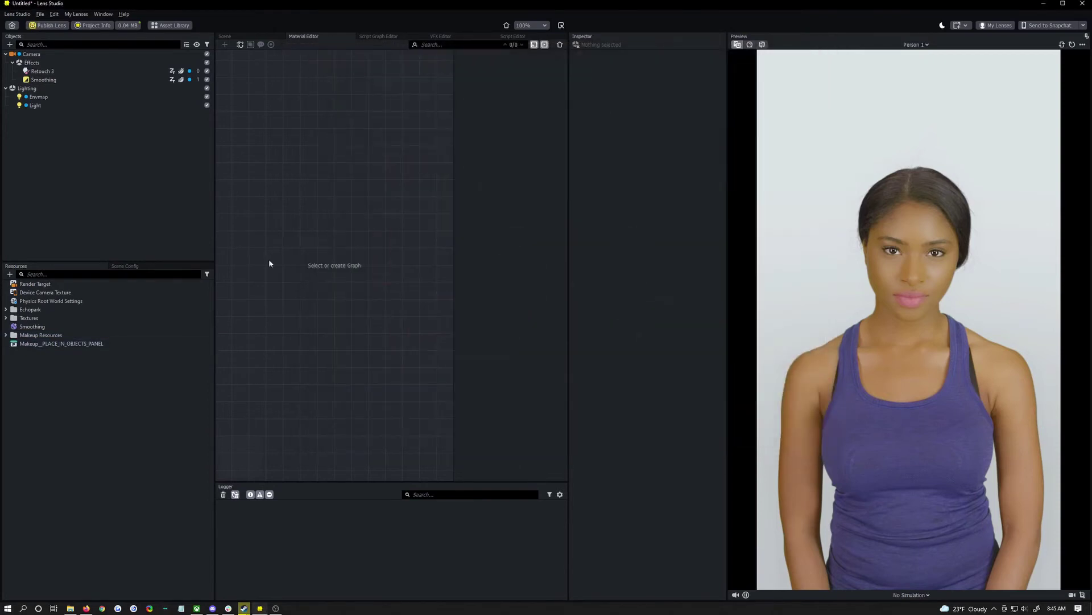
drag(61, 343, 107, 190)
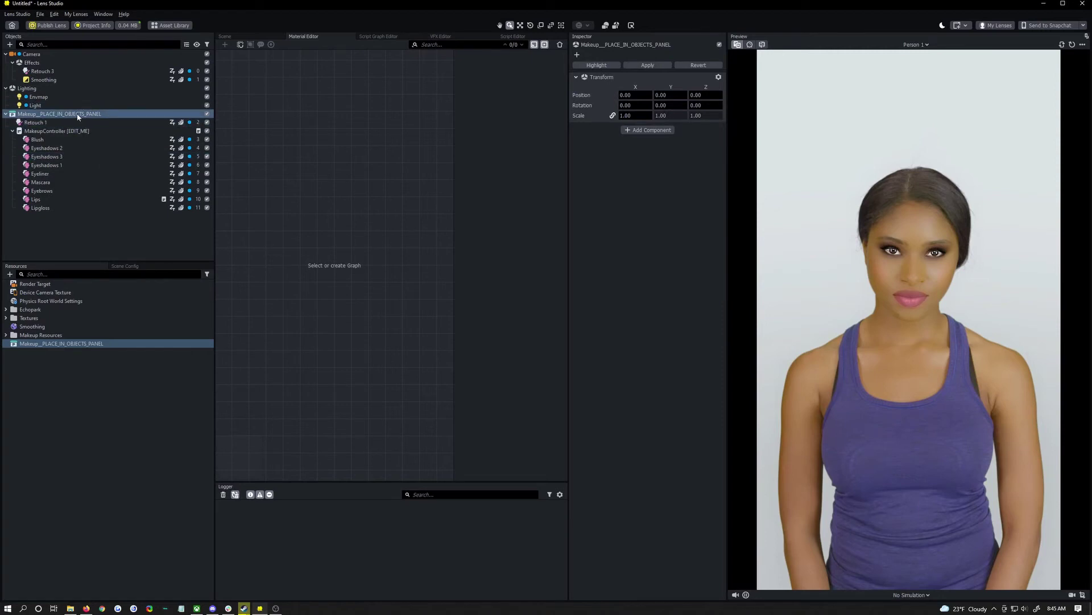
Disable Lips Tint, Eyeshadow and Eyeliner in the MakeupController script
click(57, 131)
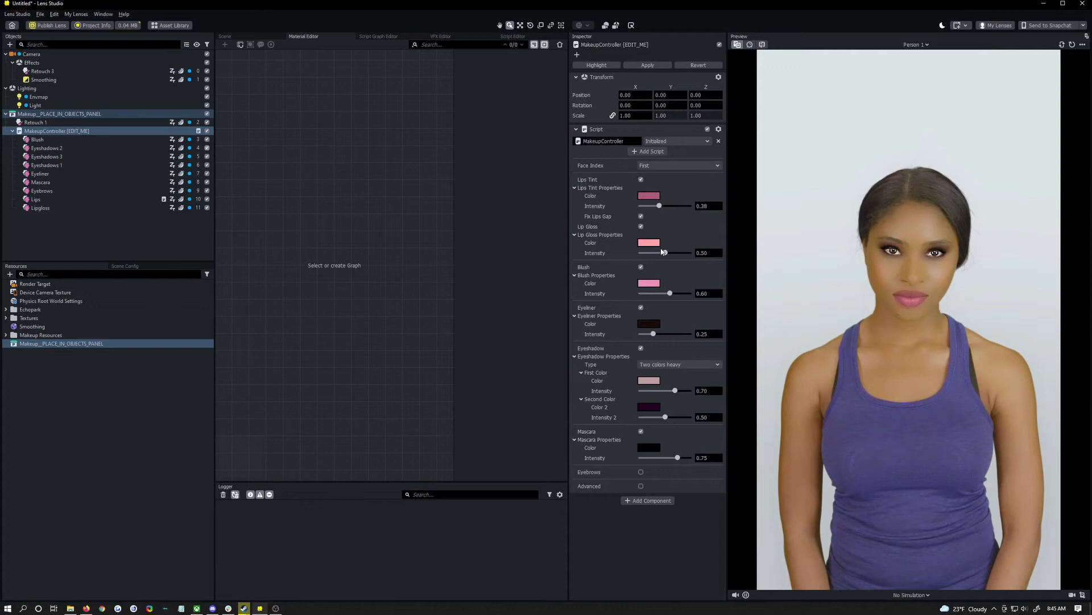
click(640, 179)
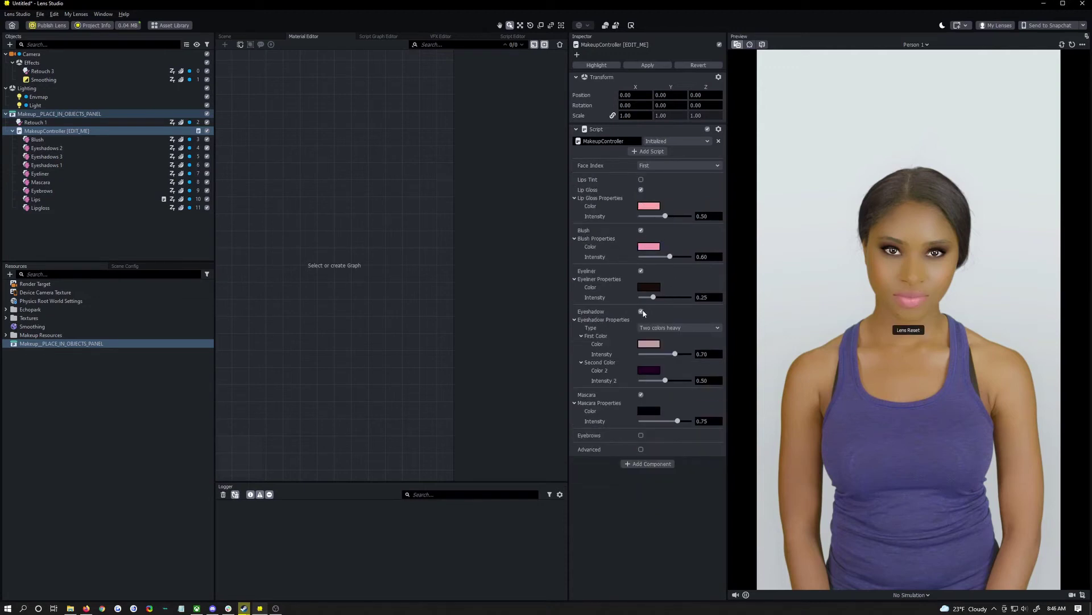
click(640, 311)
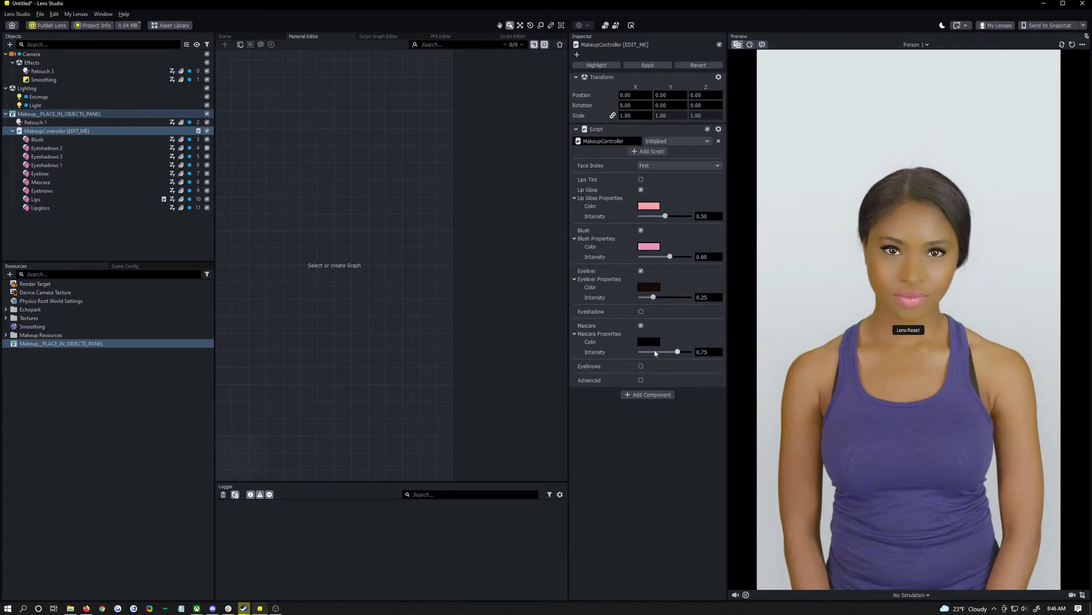
click(642, 271)
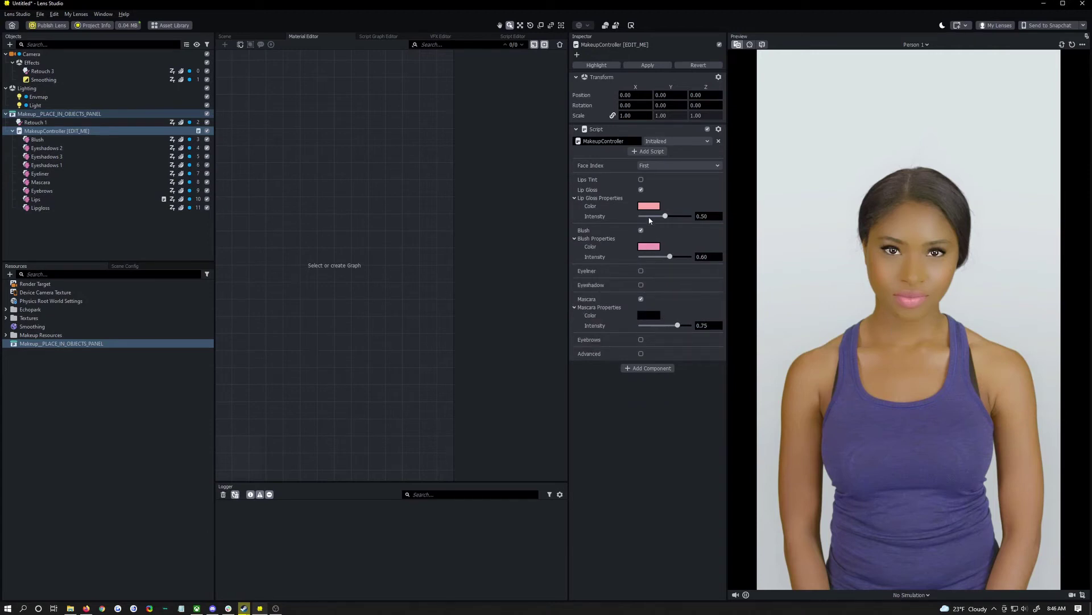
Set the makeup intensities to 0.23 for blush, 0.16 for lip gloss and 0.04 for mascara
click(652, 256)
drag(665, 220, 648, 219)
drag(665, 329, 643, 325)
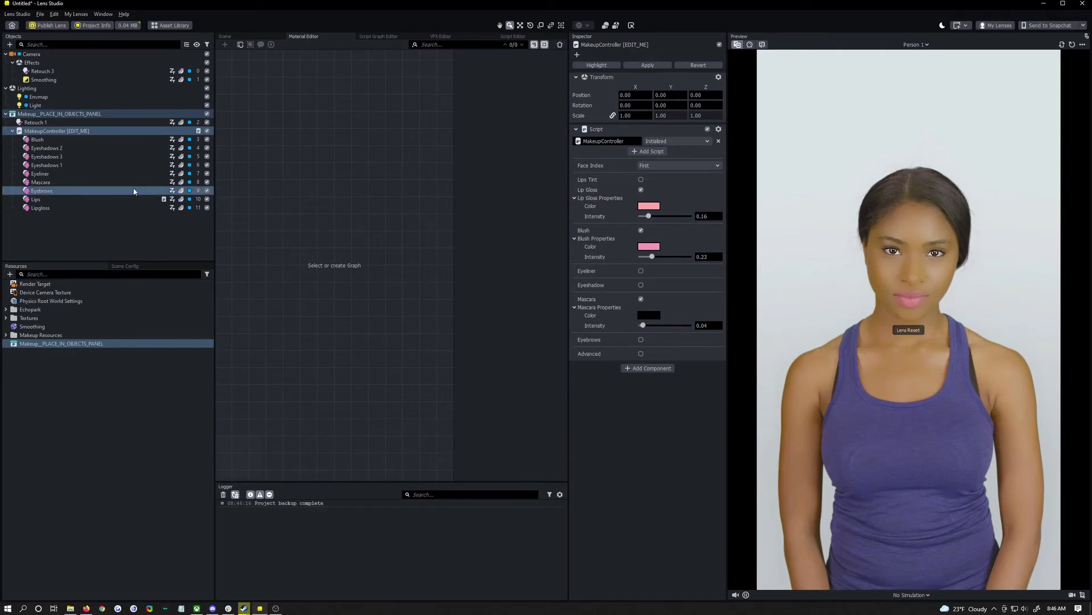
Disable the Retouch 1 object inside the Makeup prefab
click(56, 123)
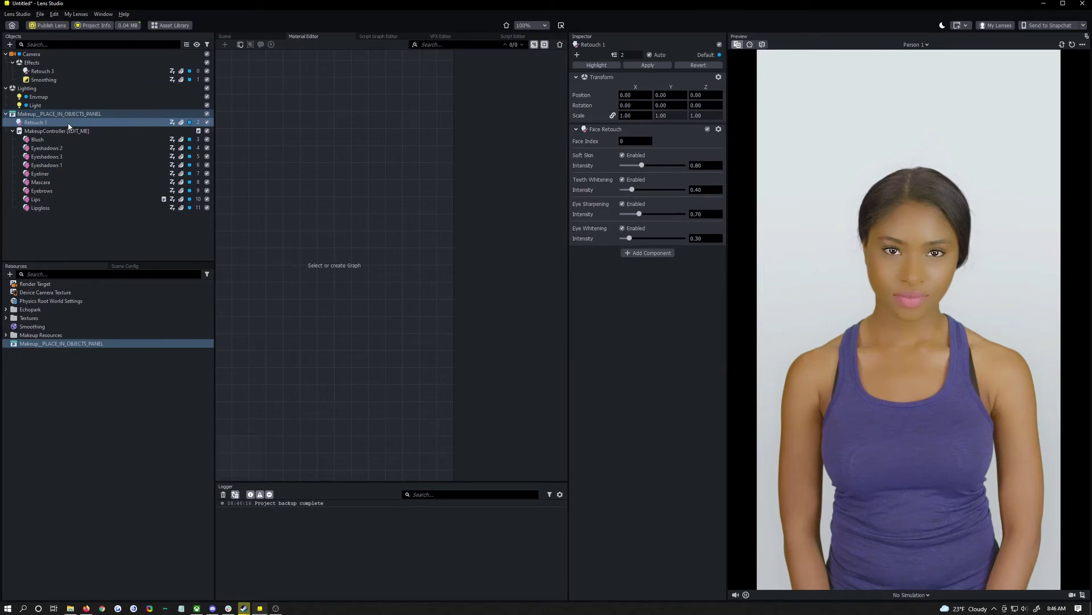
right_click(83, 124)
click(55, 139)
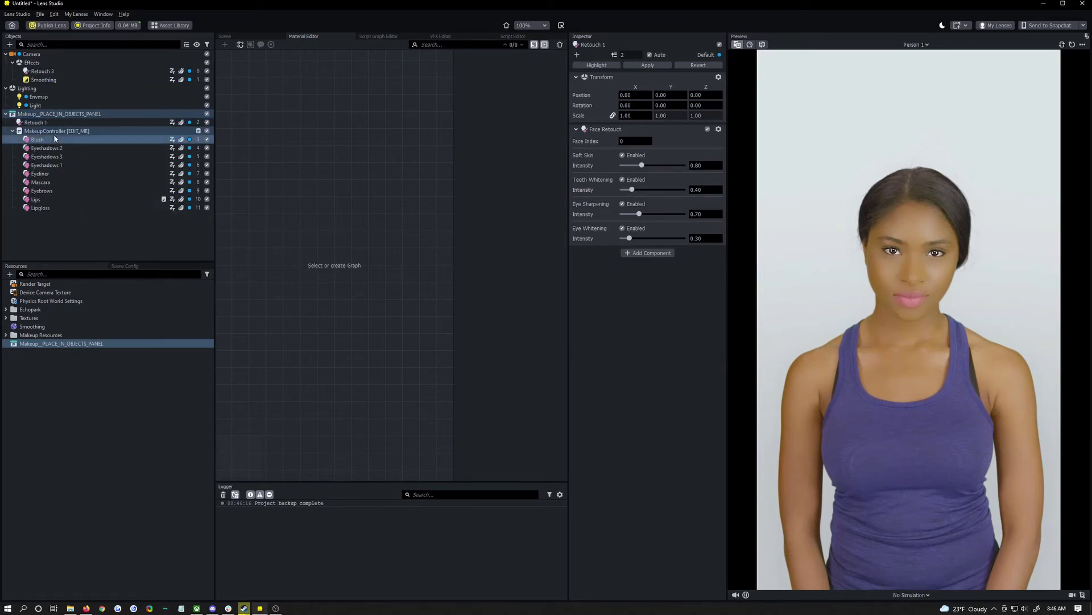
click(61, 131)
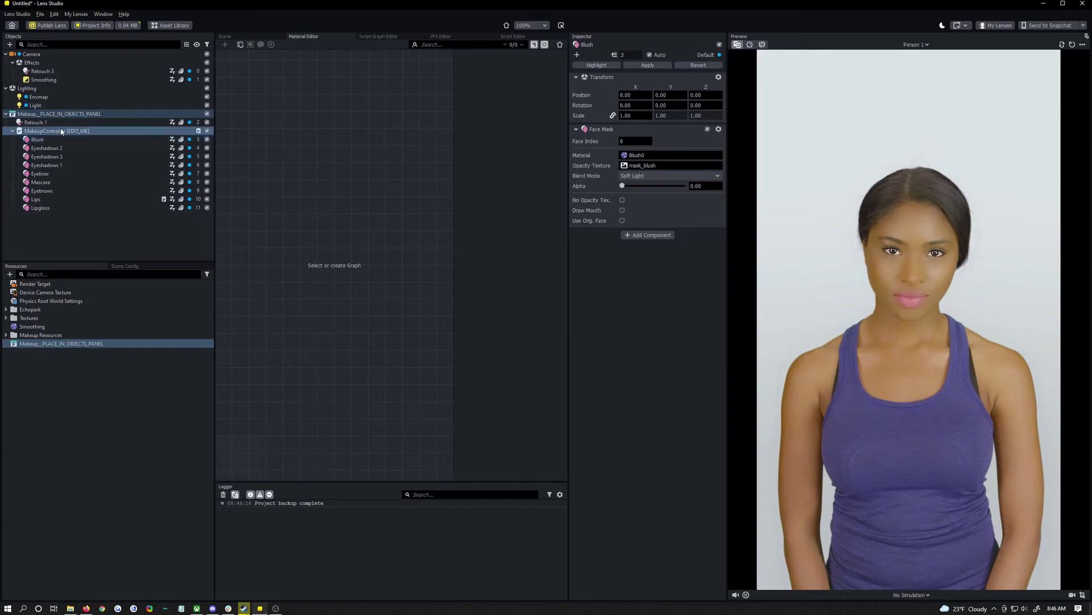
click(60, 123)
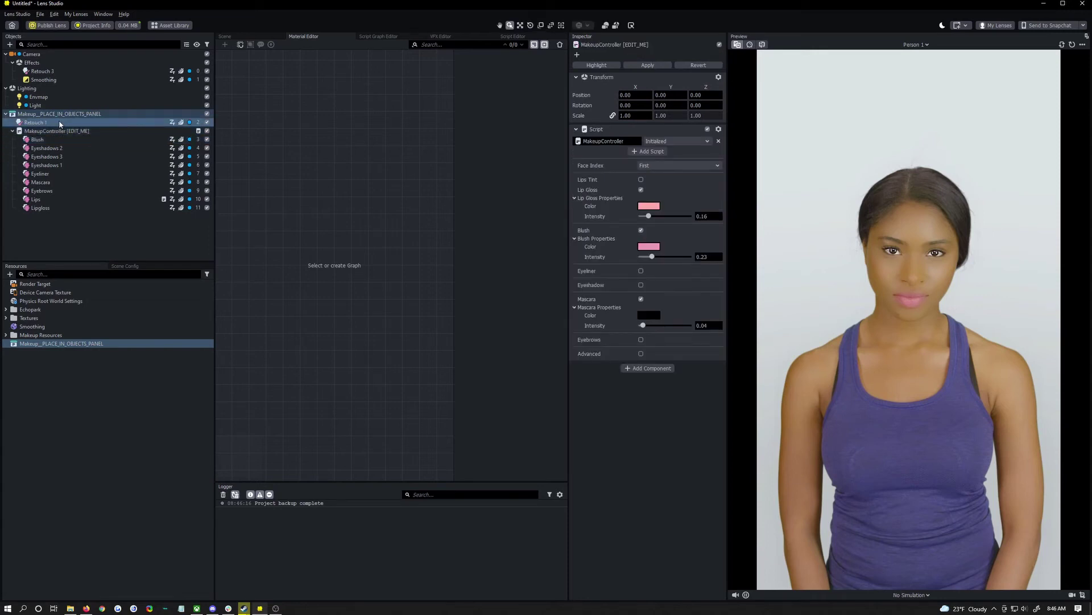
click(208, 122)
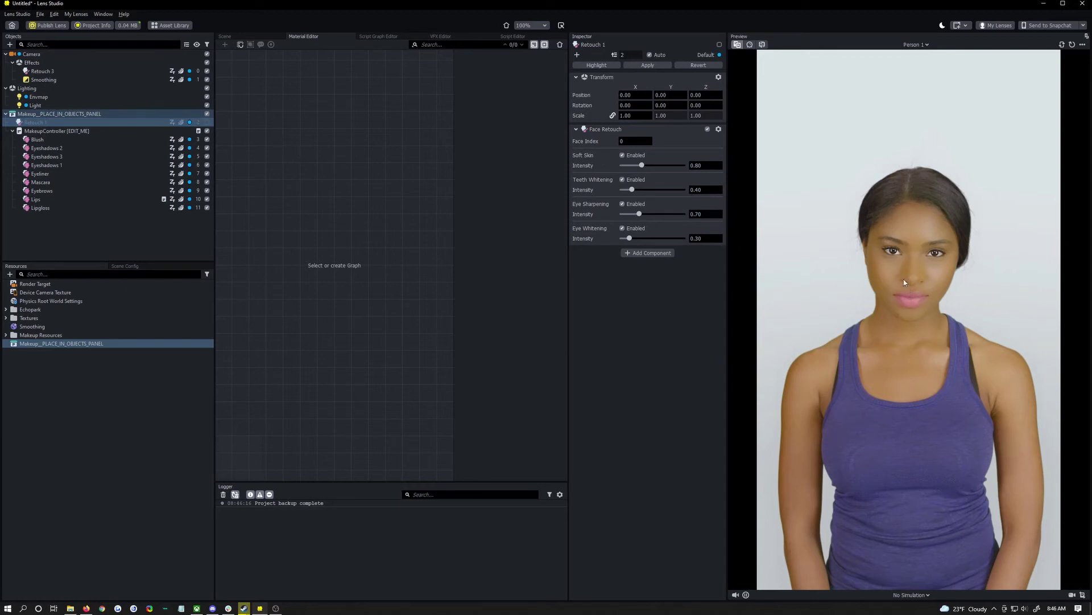
Check the makeup on Persons 5, 6 and 4 in the preview and settle on Person 3
click(916, 44)
click(909, 122)
click(908, 133)
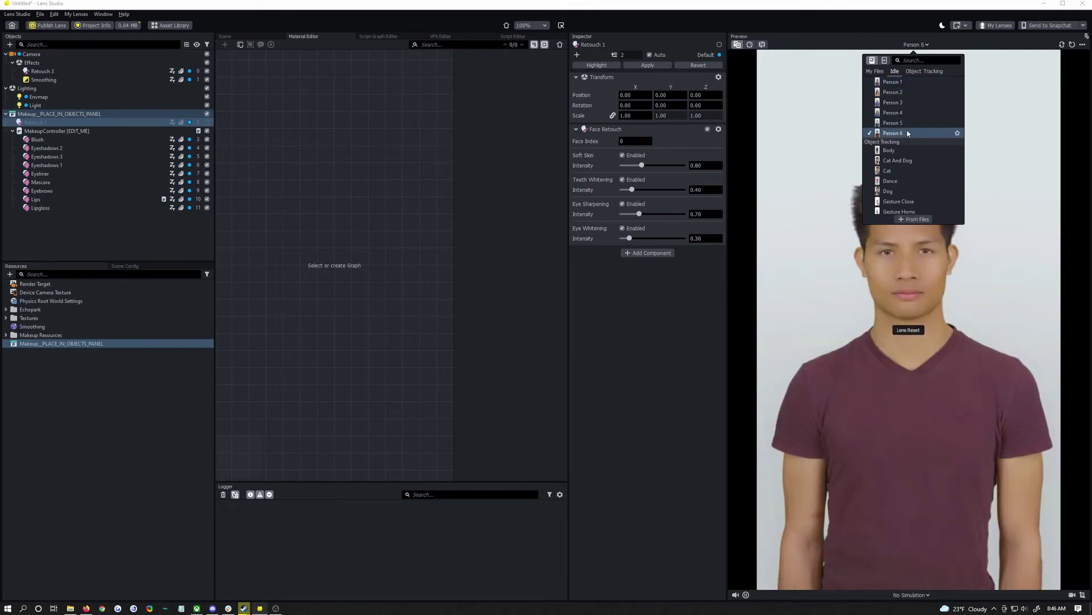
click(910, 113)
click(914, 103)
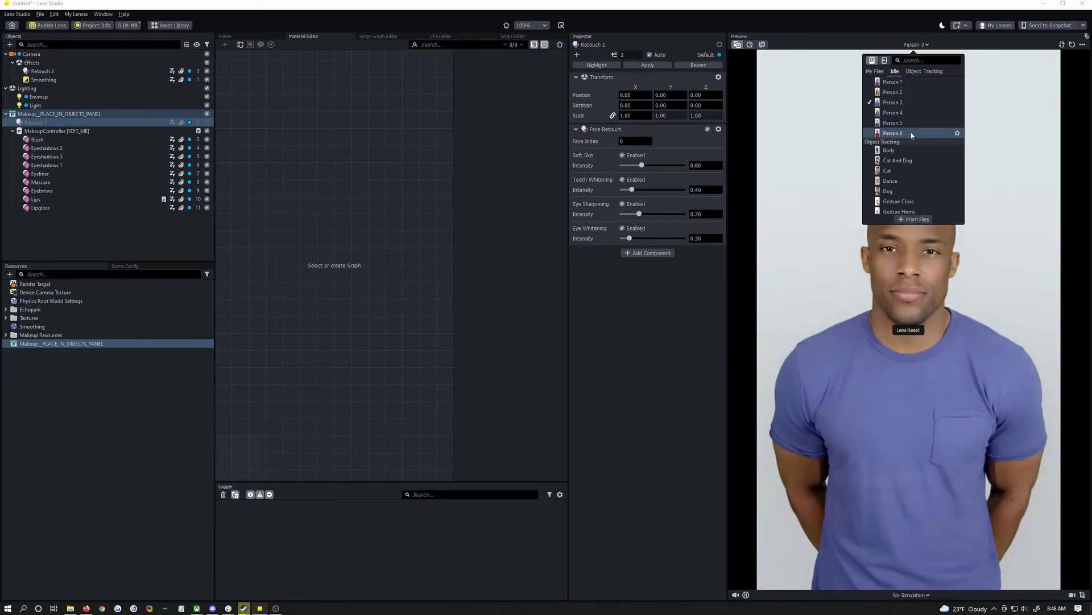
click(853, 306)
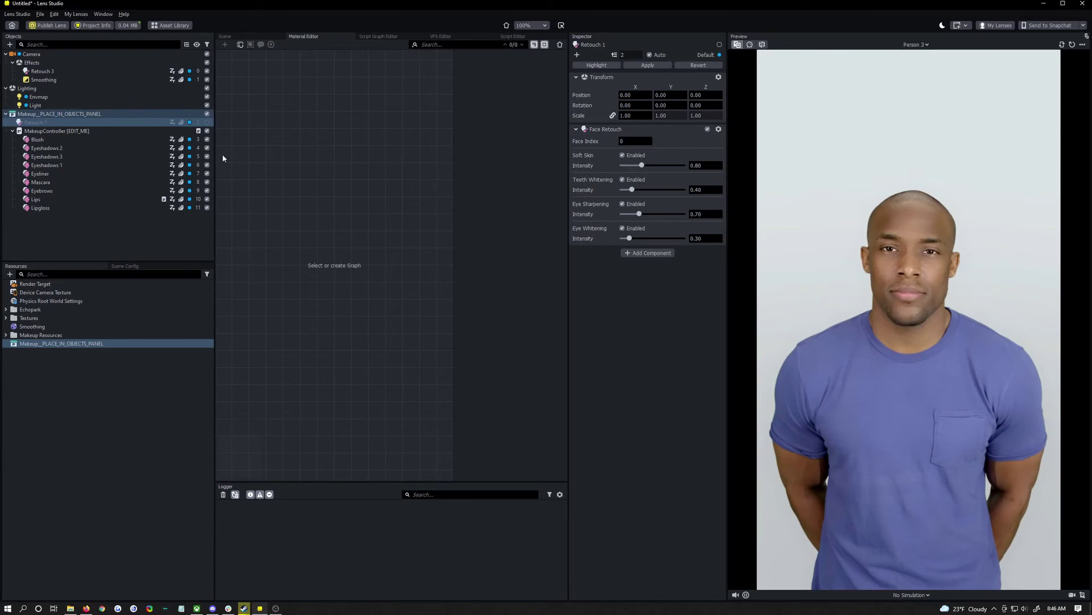
Toggle the Makeup prefab off and on repeatedly to compare Person 3 with and without makeup, leaving it enabled
click(208, 115)
click(207, 115)
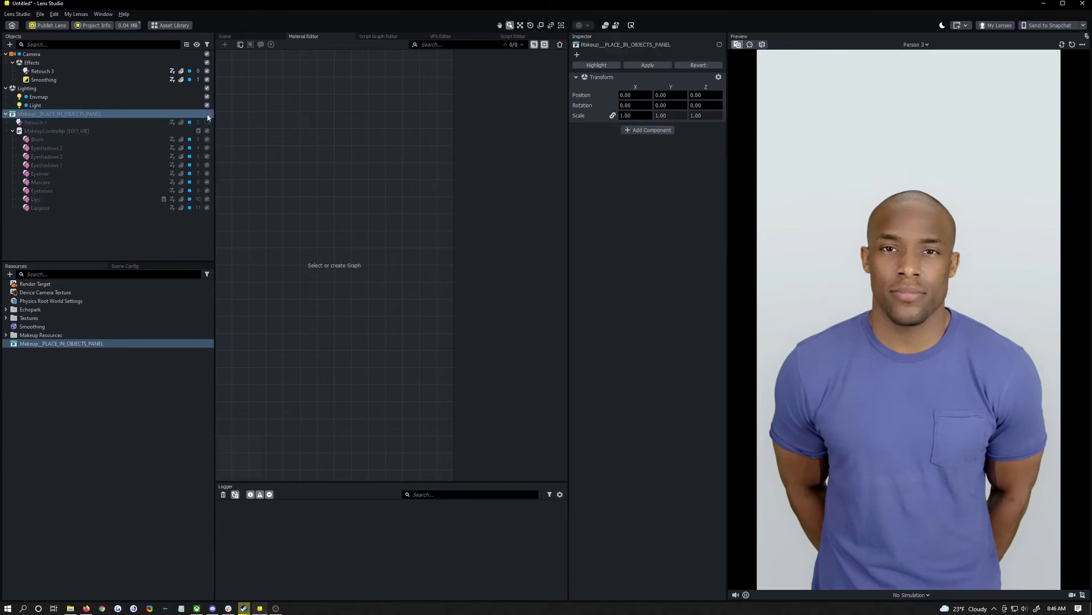
click(207, 115)
key(F2)
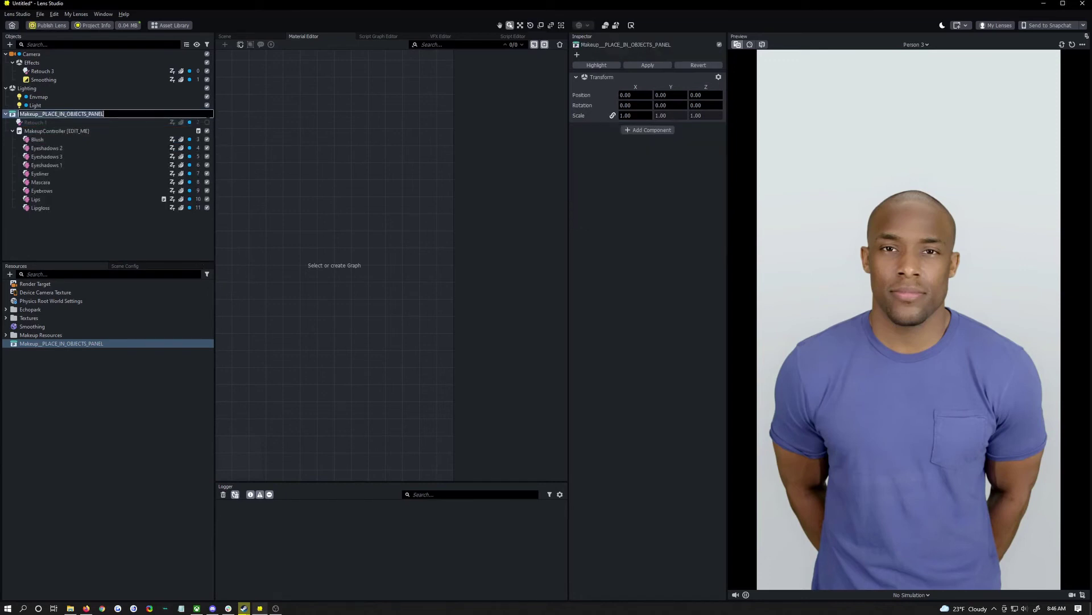
click(208, 115)
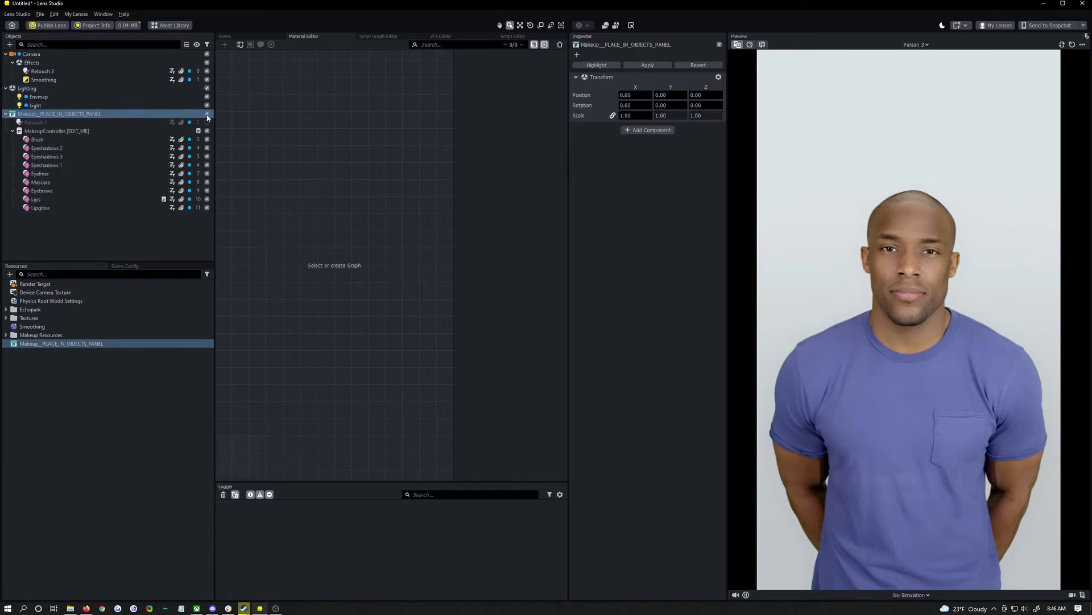
key(Left)
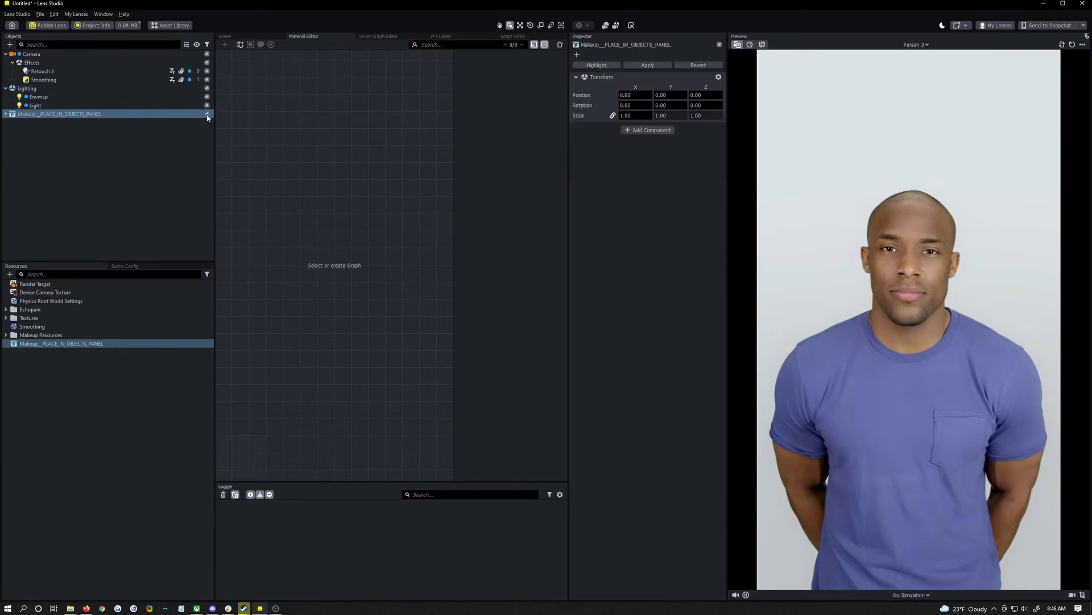
click(207, 114)
click(207, 115)
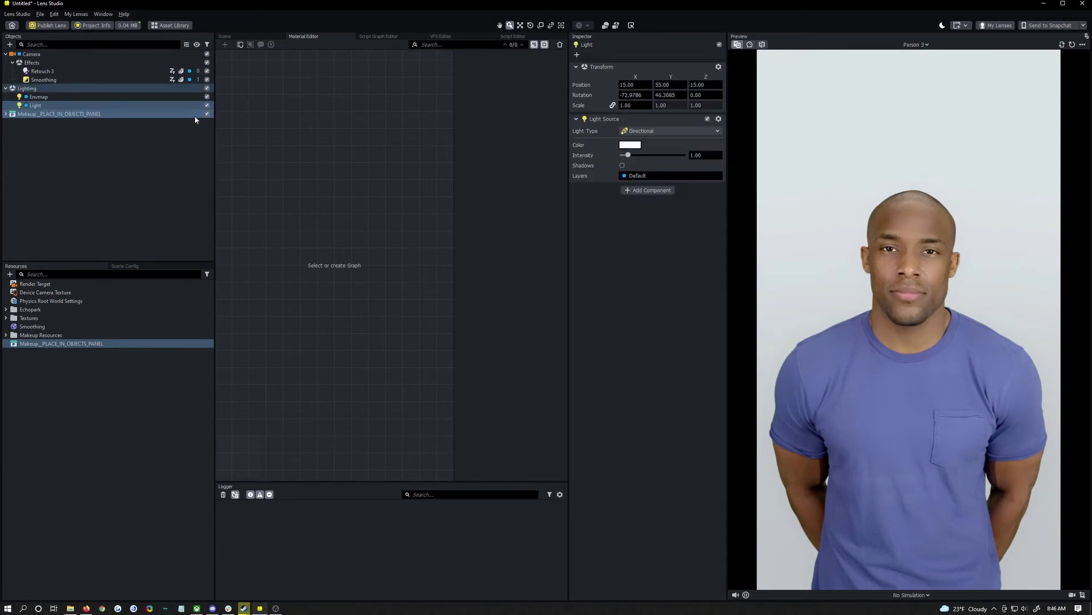
click(6, 115)
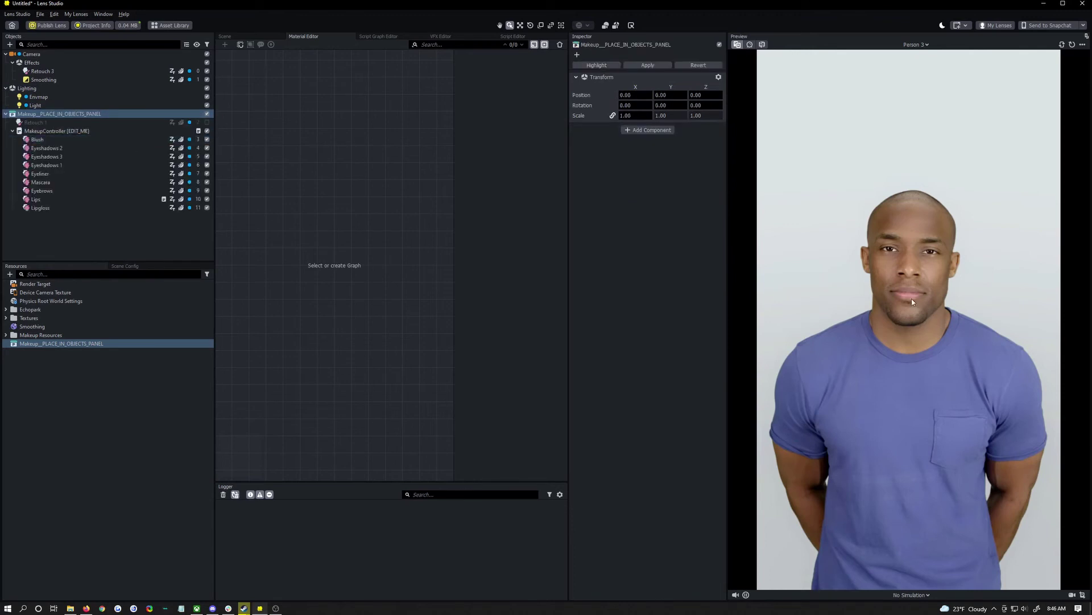
click(208, 115)
click(208, 115)
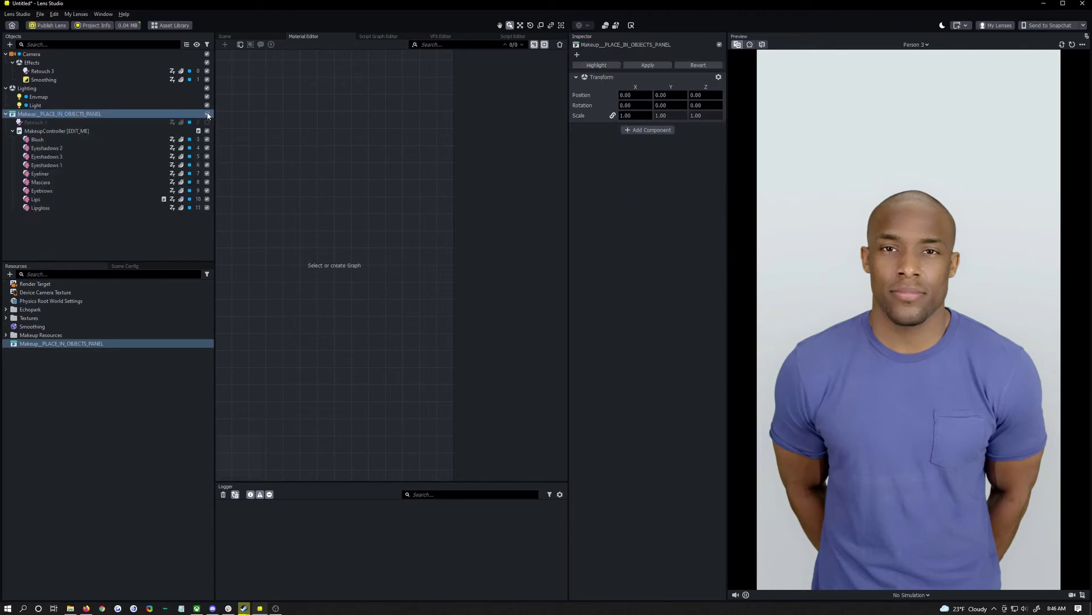
click(208, 114)
click(208, 115)
click(207, 115)
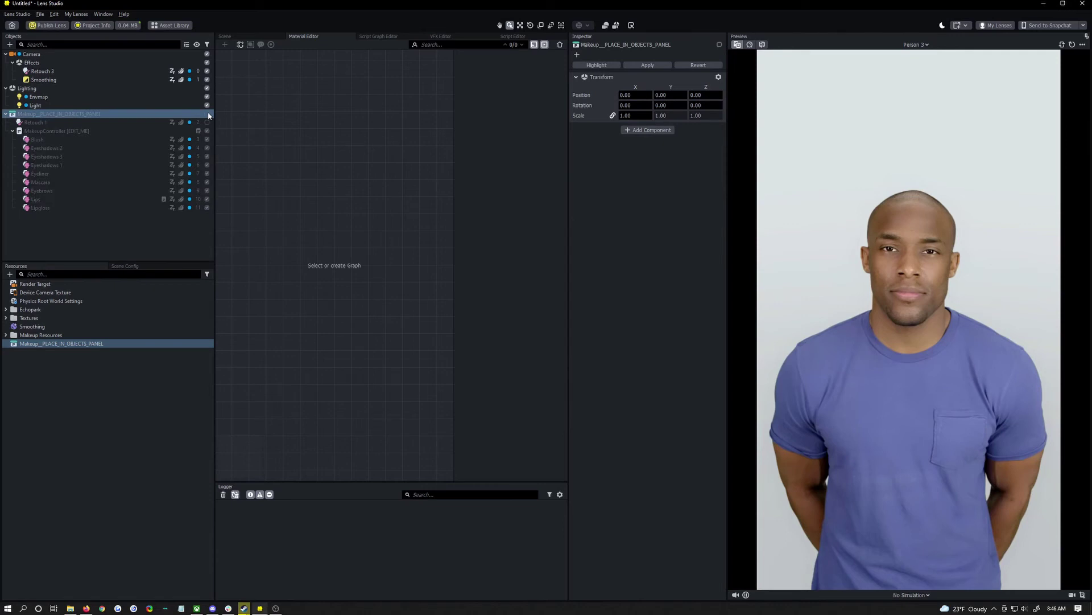
click(207, 114)
key(F2)
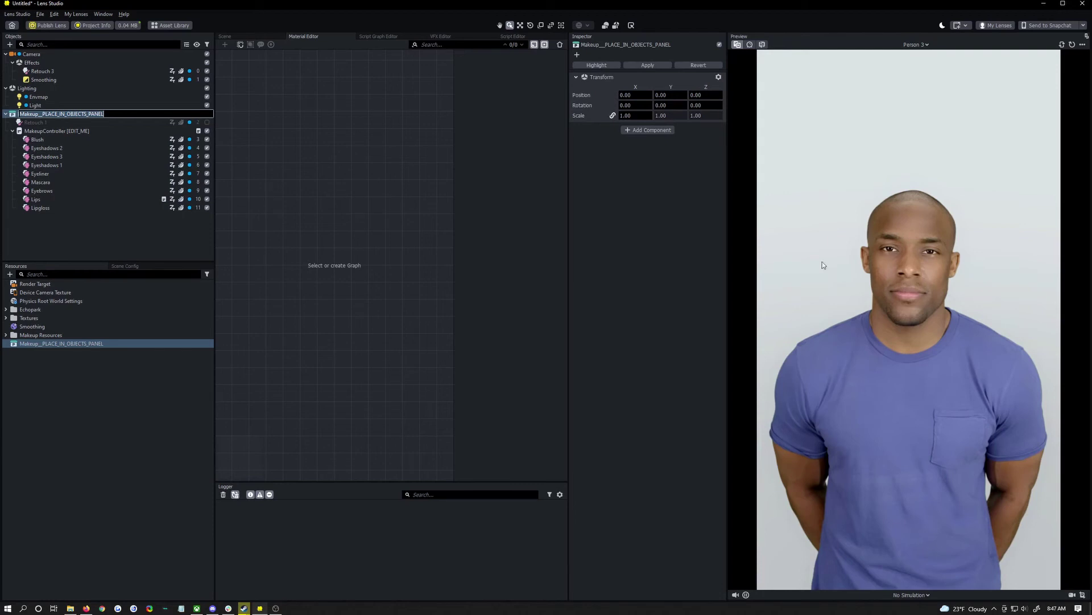
key(Return)
key(Up)
click(174, 114)
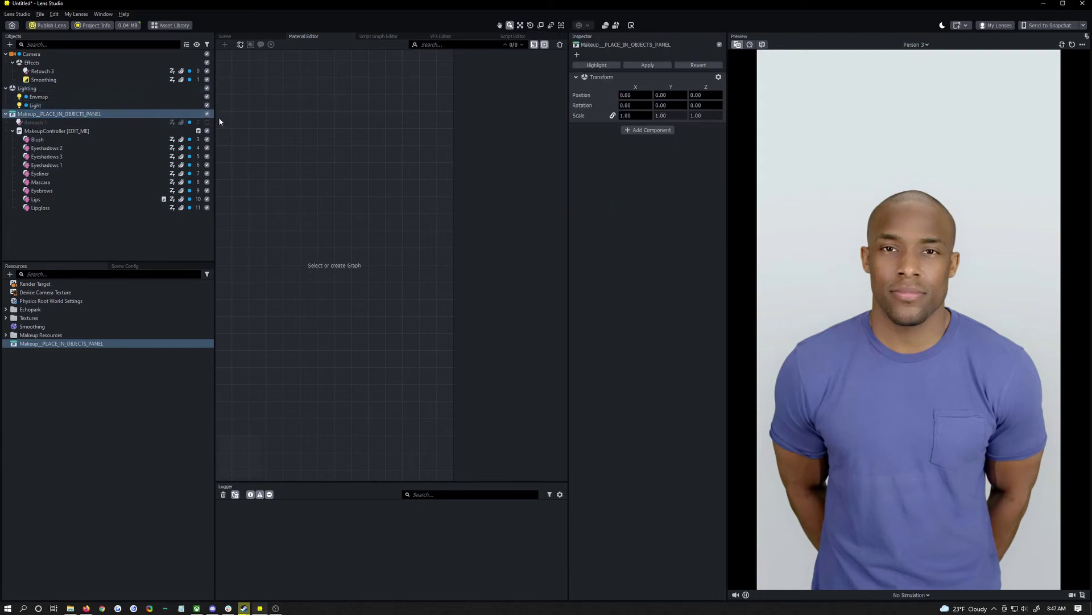
click(208, 115)
click(208, 114)
Raise the mascara intensity to 0.16 in the MakeupController and toggle Mascara off and on to compare its effect
click(126, 190)
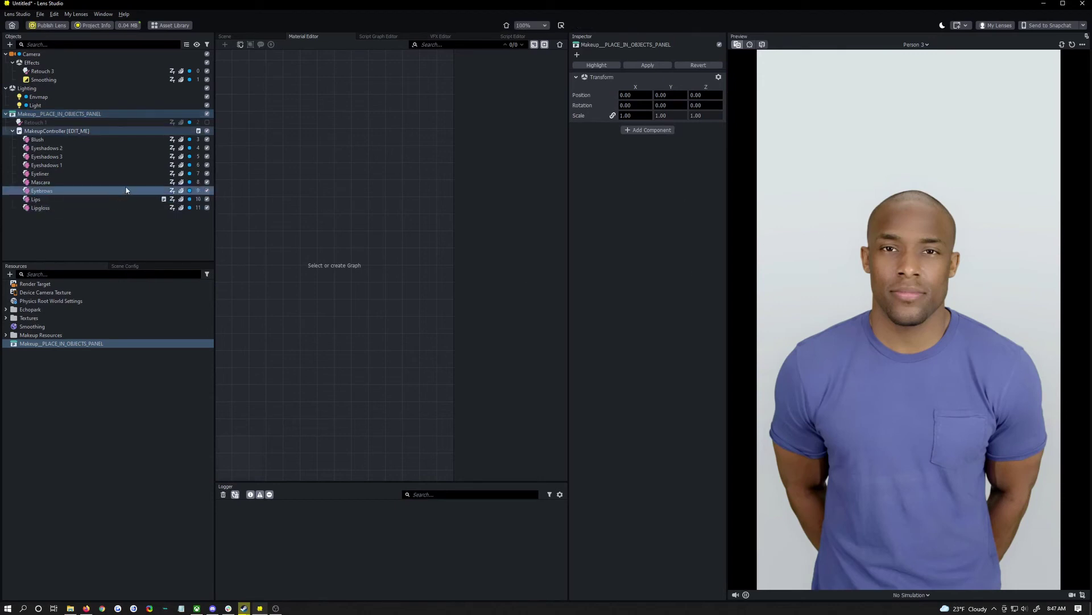
click(125, 182)
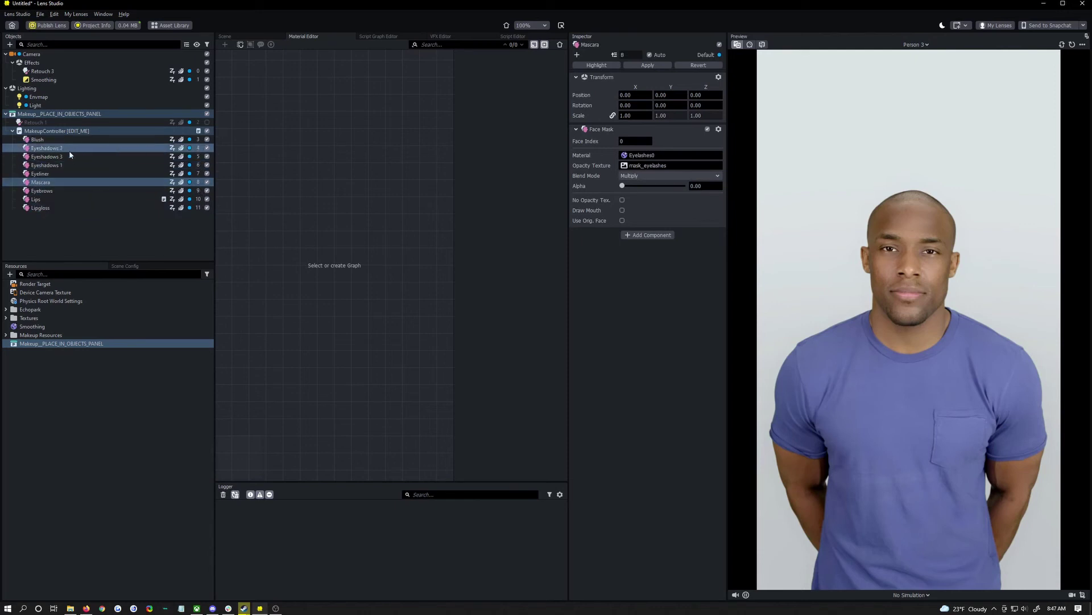
click(74, 131)
drag(644, 327, 649, 327)
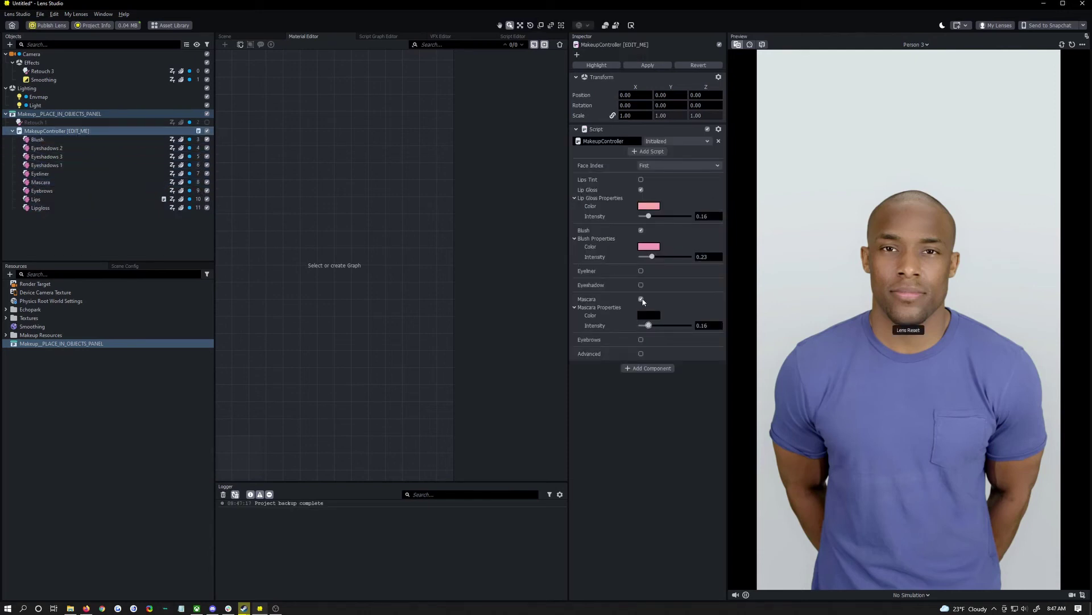
click(642, 299)
click(642, 299)
click(641, 299)
click(642, 300)
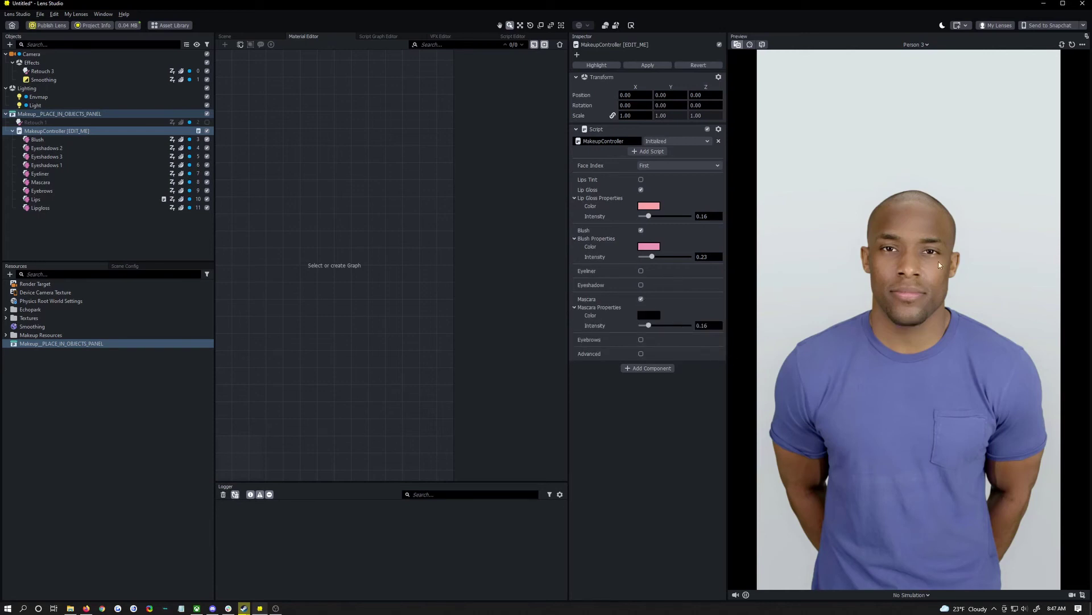
Check the makeup on Person 5, Person 6, Pair 2, Person 2 and Person 4, ending the preview on Person 1
click(915, 44)
click(893, 123)
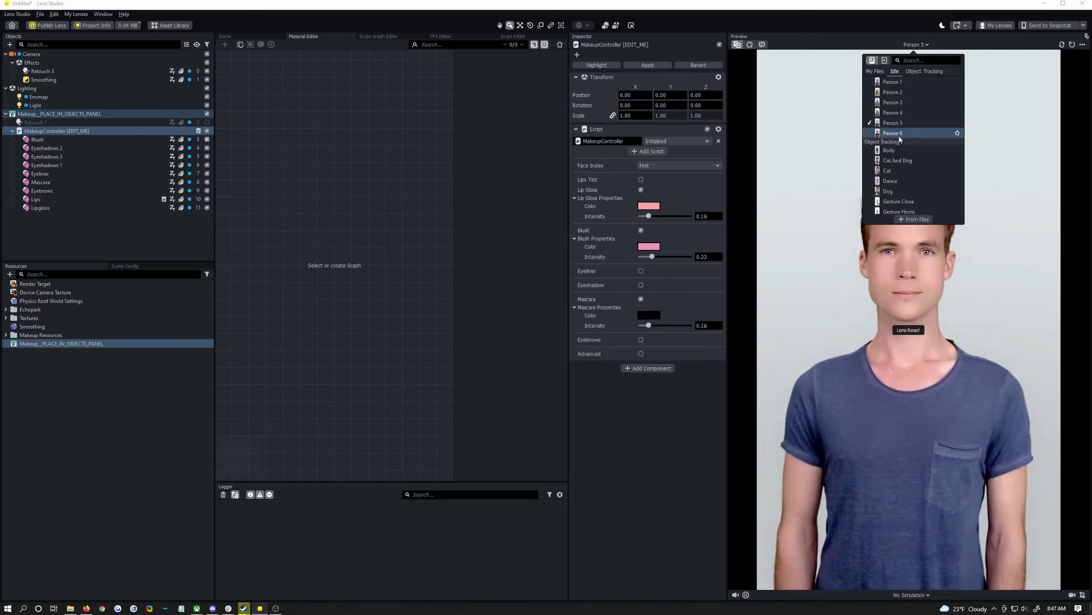
click(893, 133)
click(799, 291)
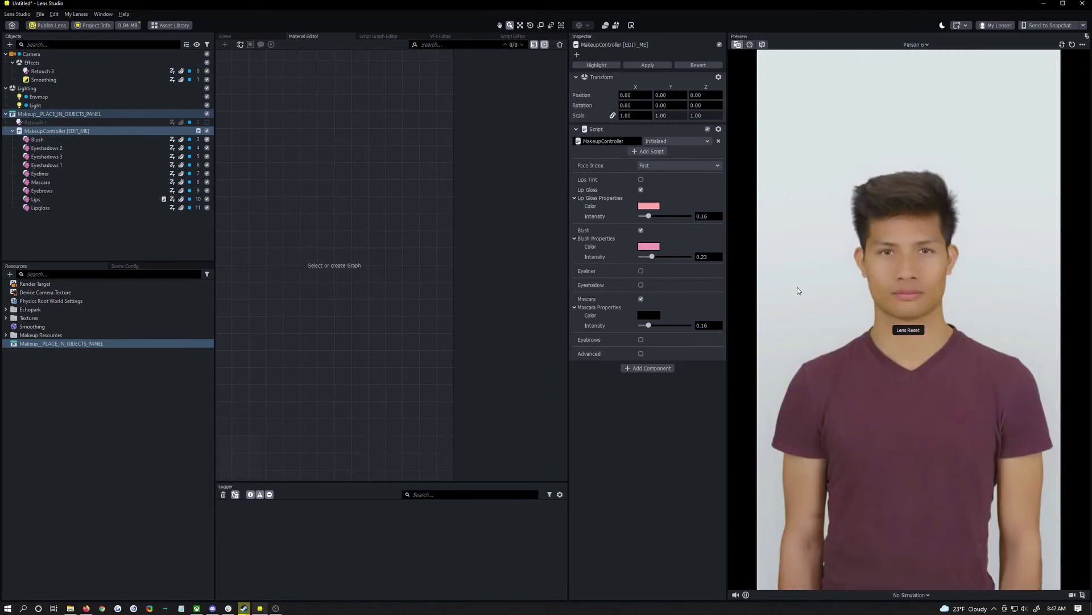
click(915, 44)
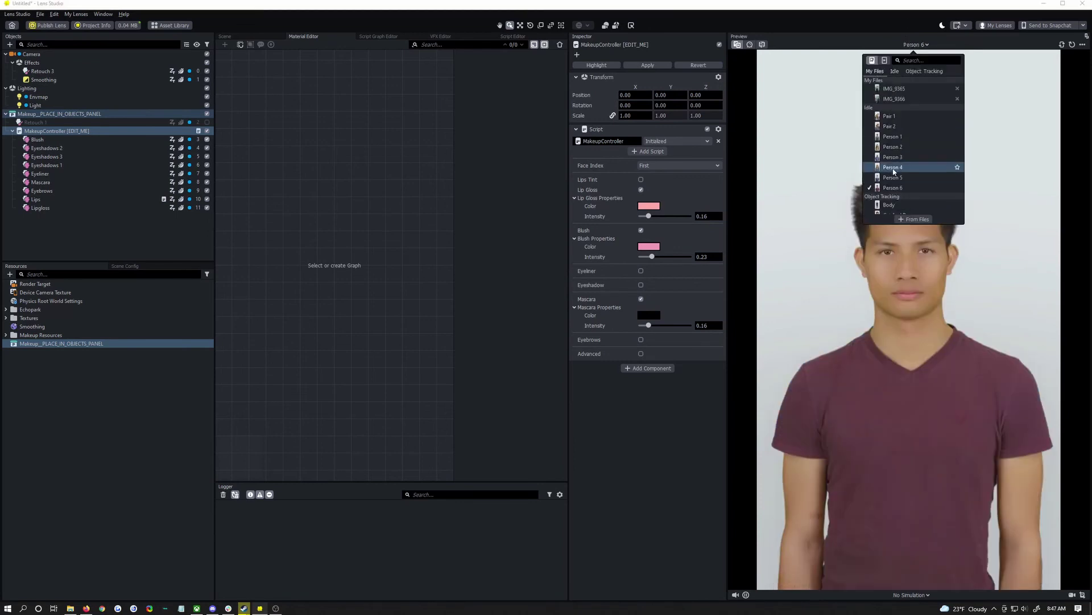
click(916, 126)
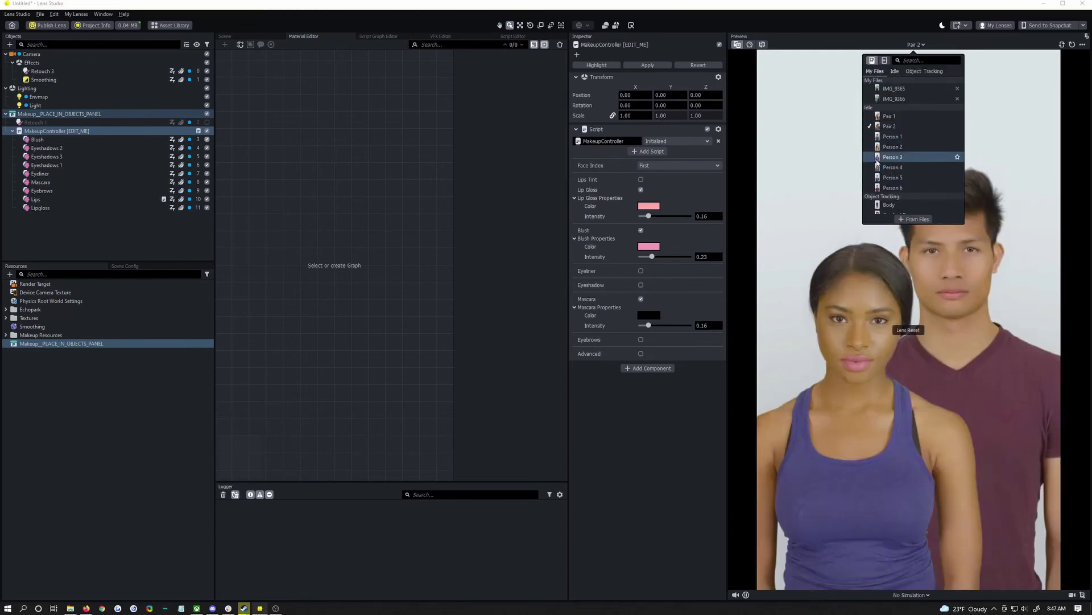
click(909, 147)
click(904, 167)
click(894, 137)
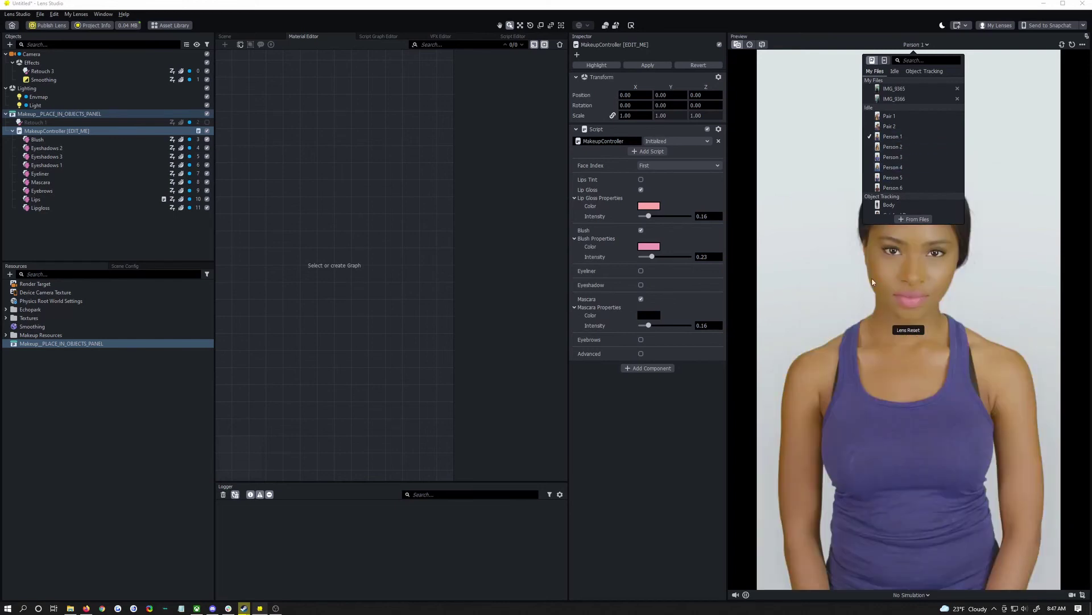
click(835, 317)
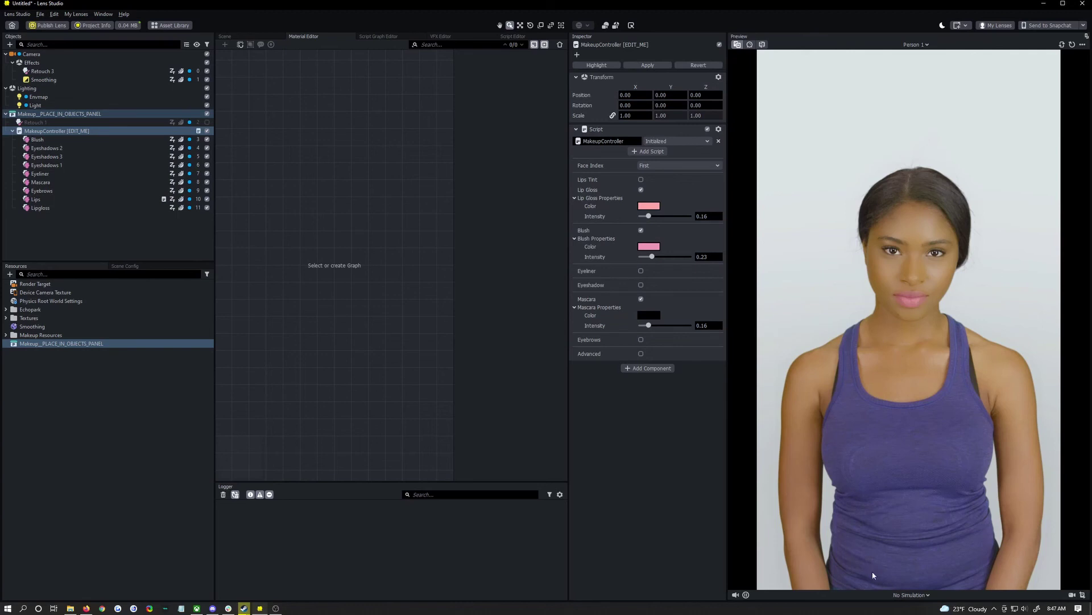
Review the lens on Person 2 and Person 4 again and return the preview to Person 1
click(916, 44)
click(892, 146)
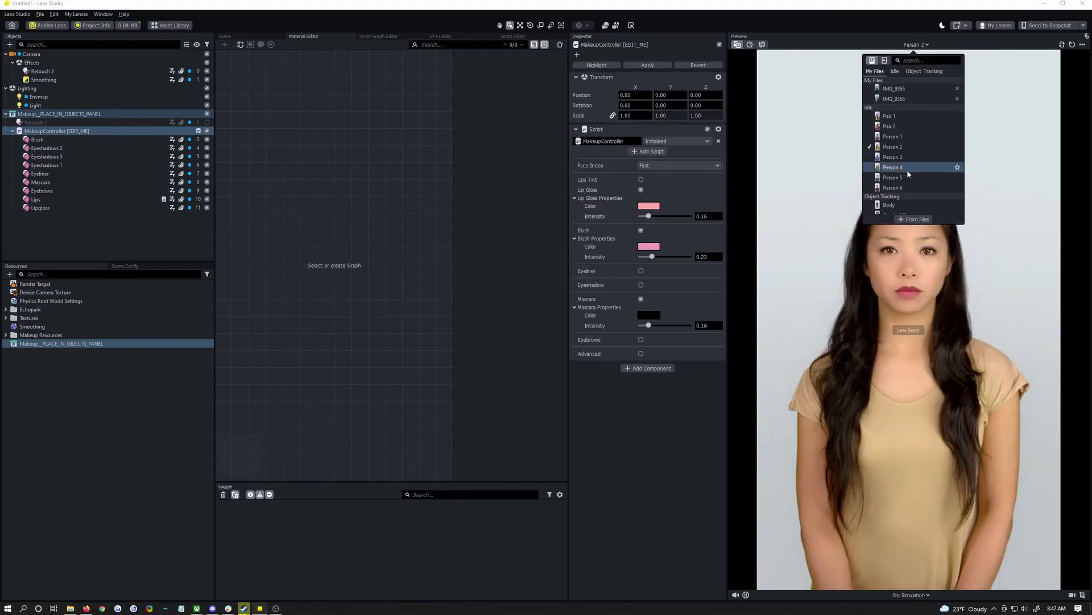
click(909, 171)
click(909, 138)
click(788, 396)
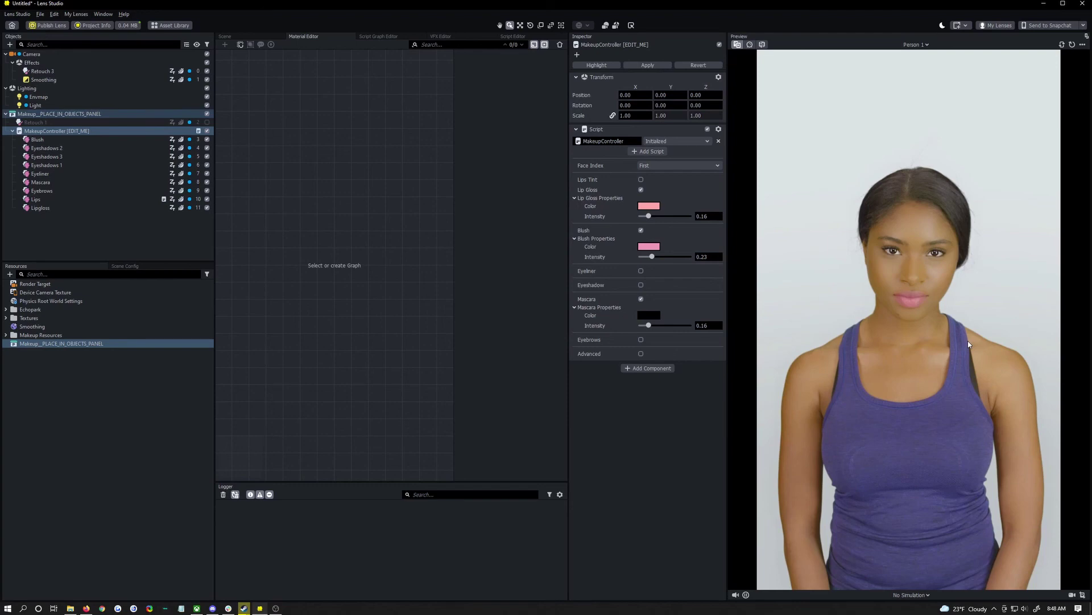
Duplicate the Retouch 3 effect and set the copy's Face Index to 1
click(86, 71)
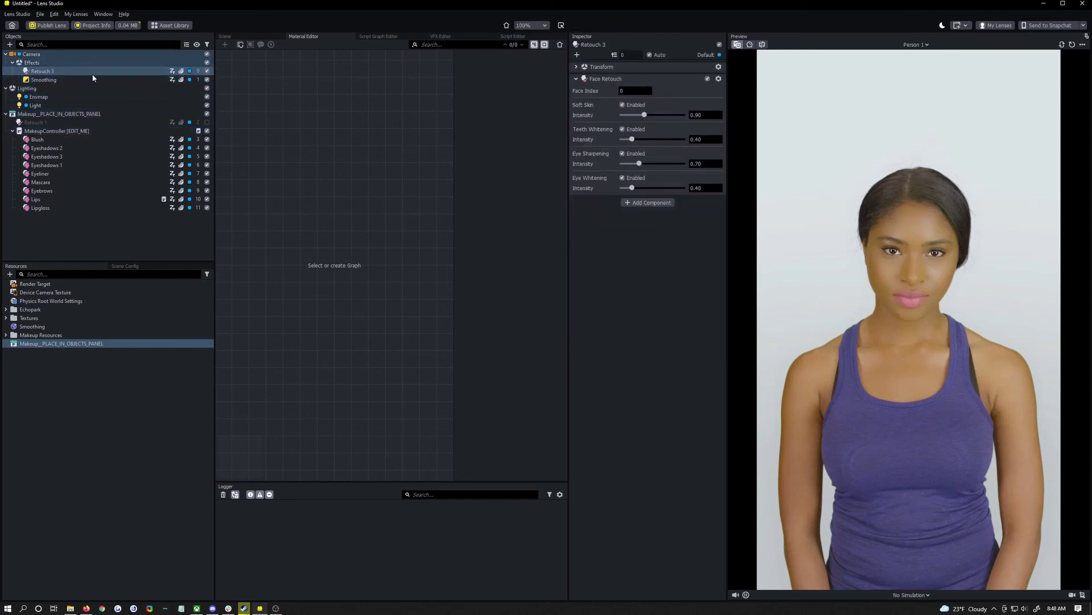
right_click(94, 74)
click(113, 108)
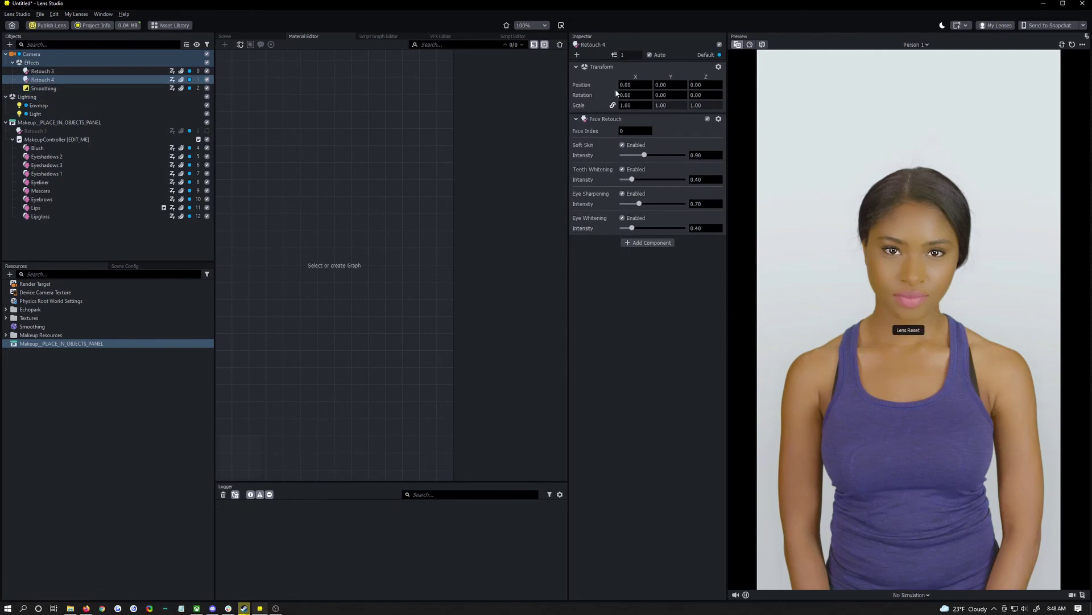
click(632, 131)
text(1)
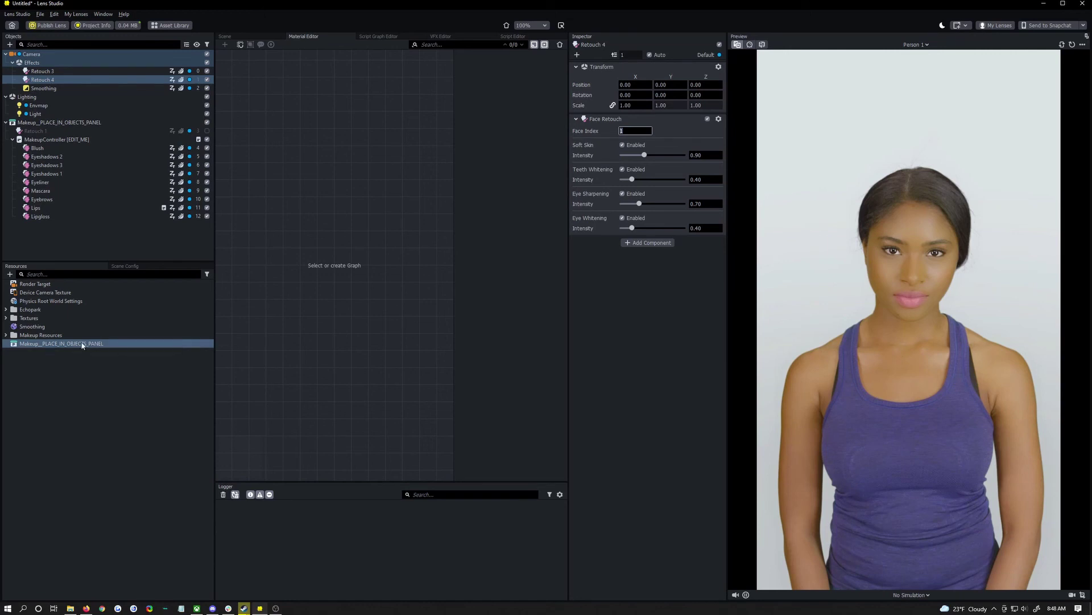
Collapse the Makeup prefab in the scene and duplicate it
click(34, 122)
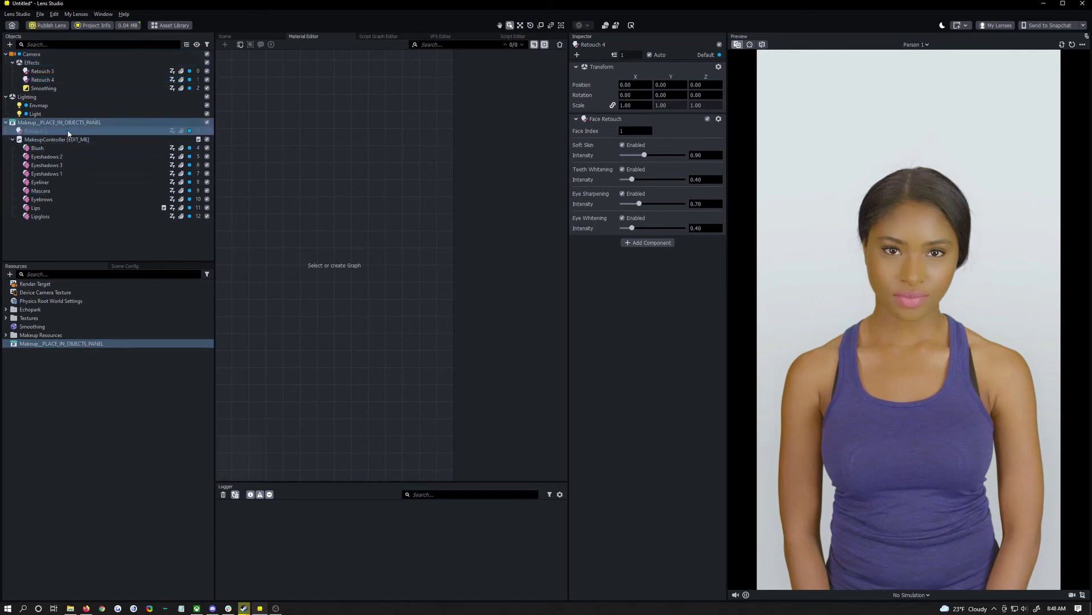
click(6, 122)
right_click(53, 123)
click(83, 158)
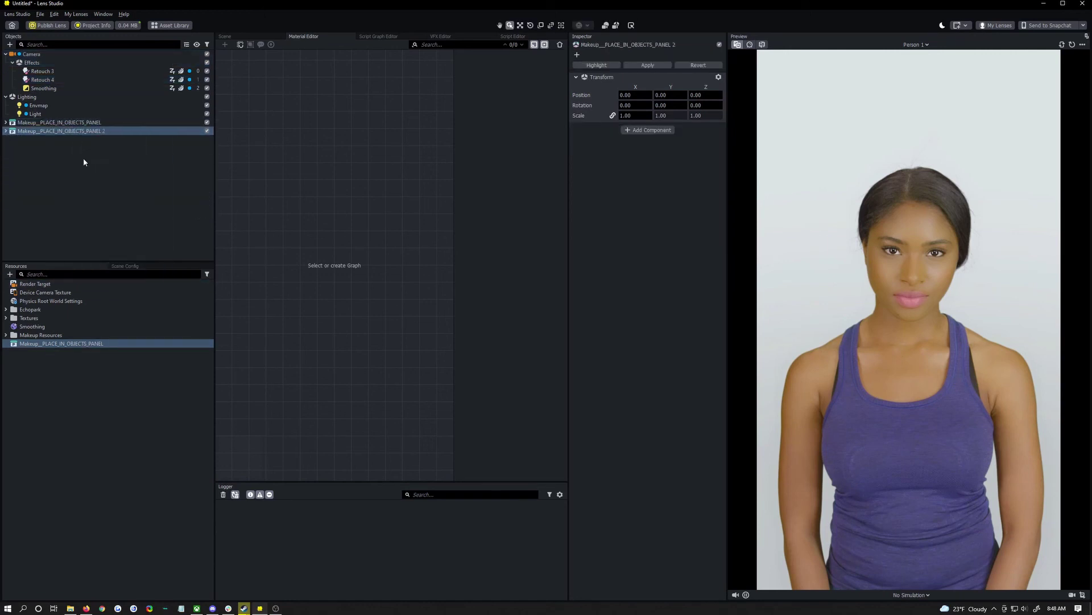
Set the Face Index of the MakeupController in the duplicated Makeup prefab to Second
click(67, 149)
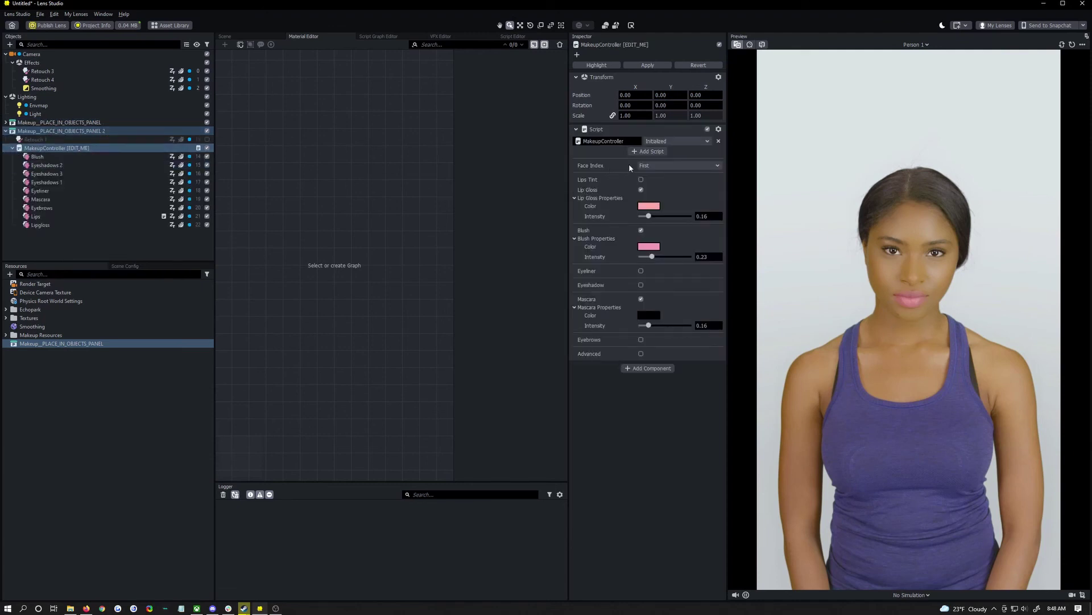
click(697, 165)
click(683, 178)
Switch the preview to Pair 1 to check the makeup on both faces
click(914, 44)
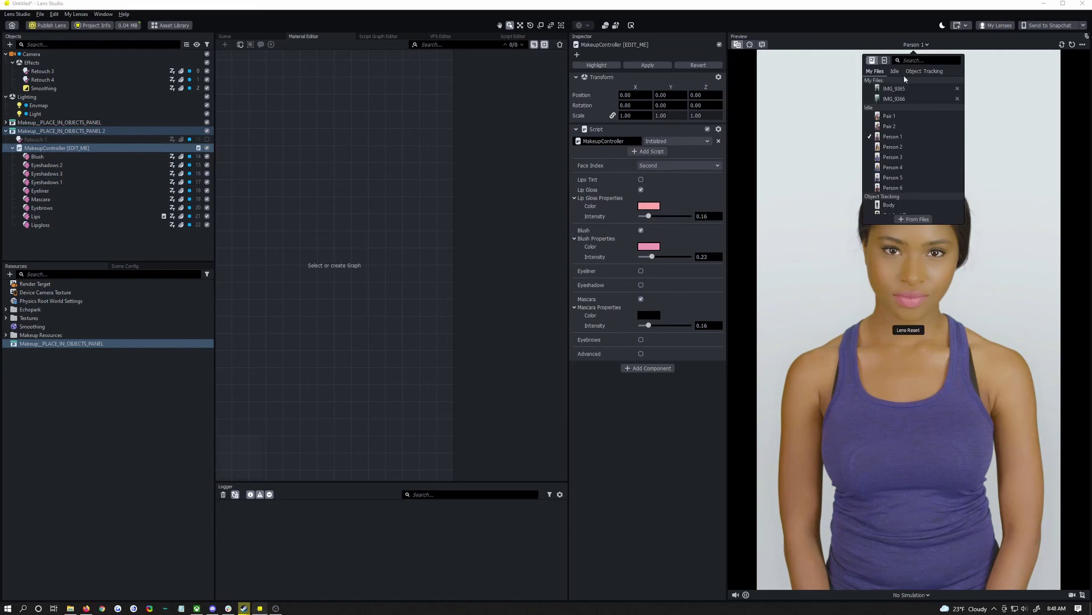
click(889, 116)
click(868, 313)
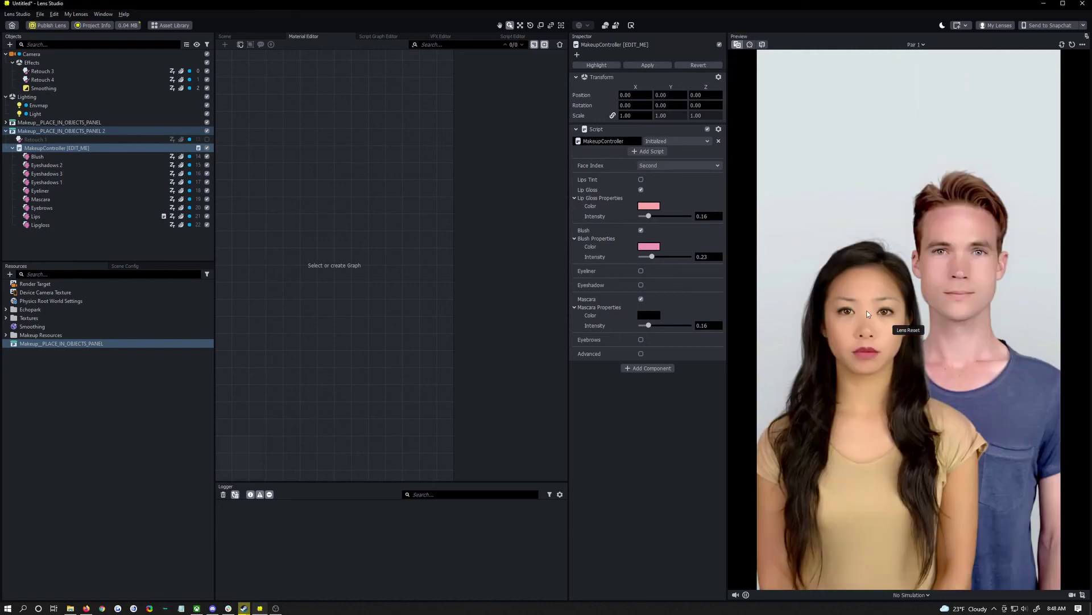
Compare Pair 1 with the duplicated makeup disabled and re-enabled, leaving it enabled, and collapse the duplicated prefab
click(207, 148)
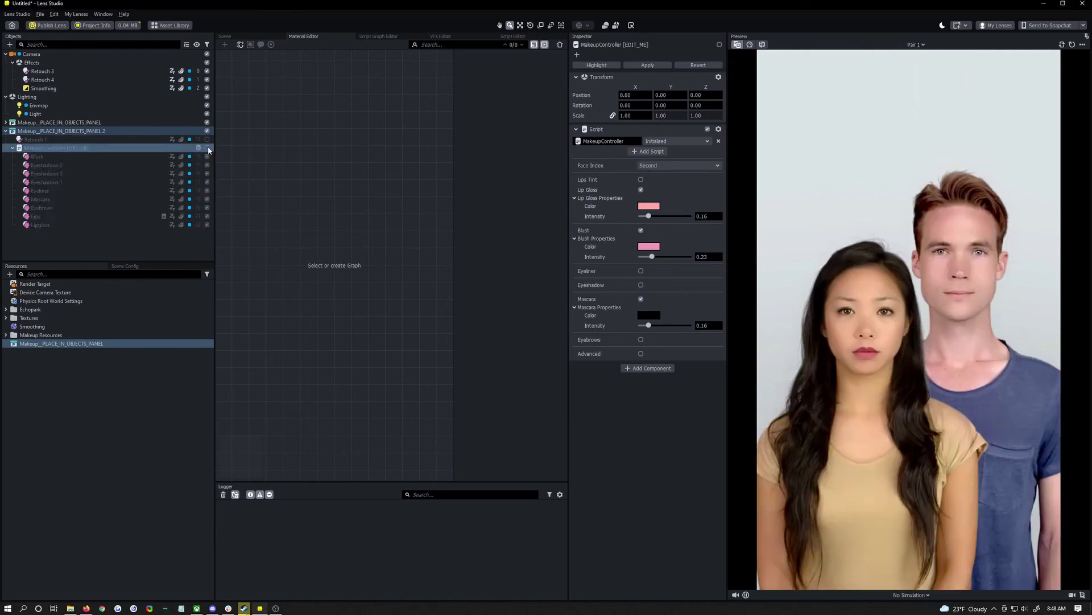
click(208, 149)
click(208, 132)
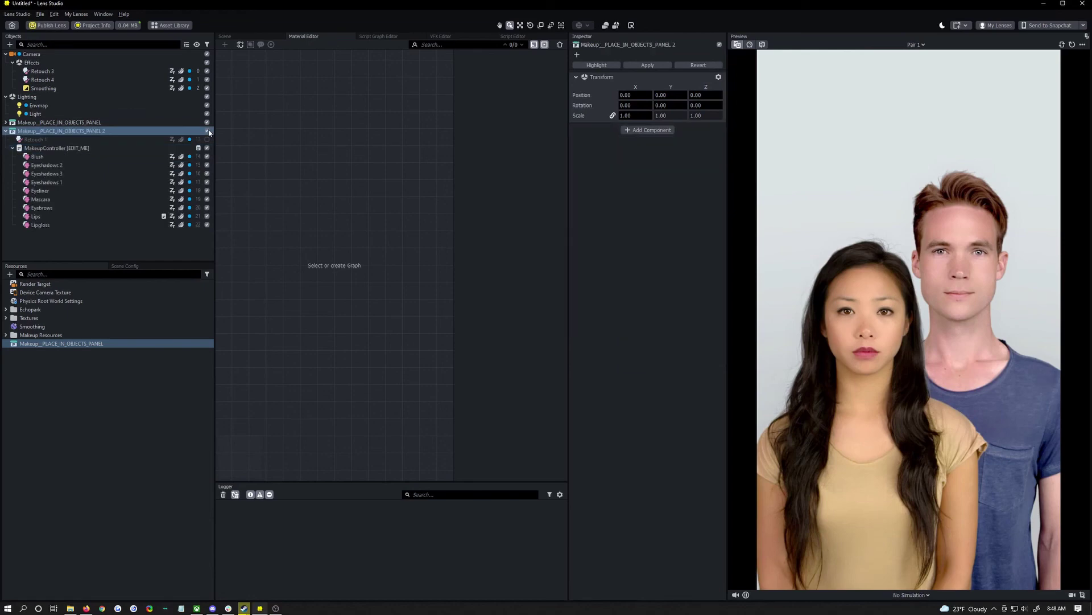
ctrl+click(202, 123)
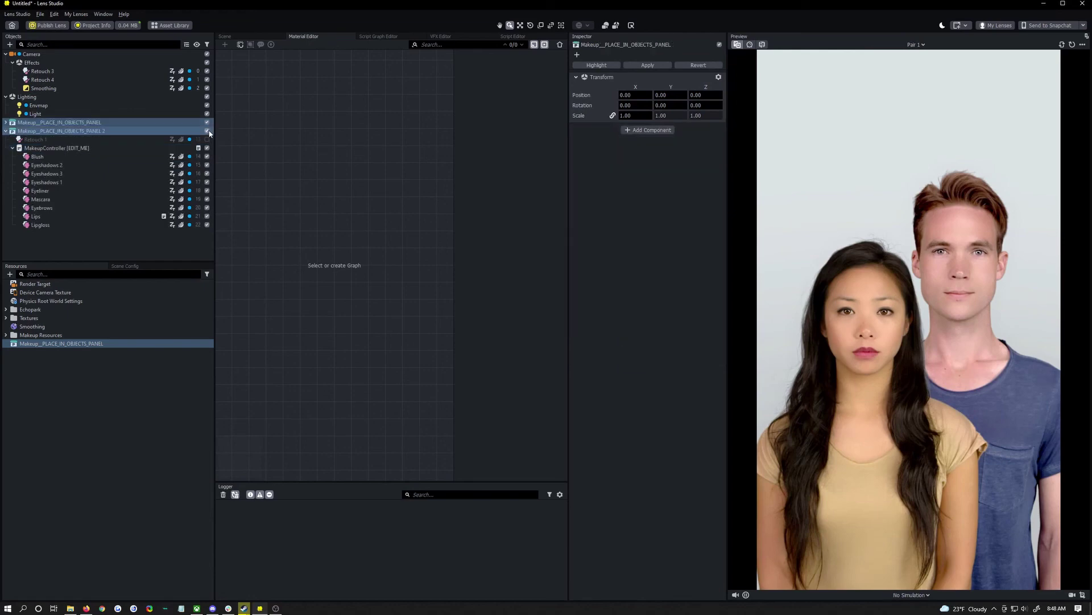
click(208, 131)
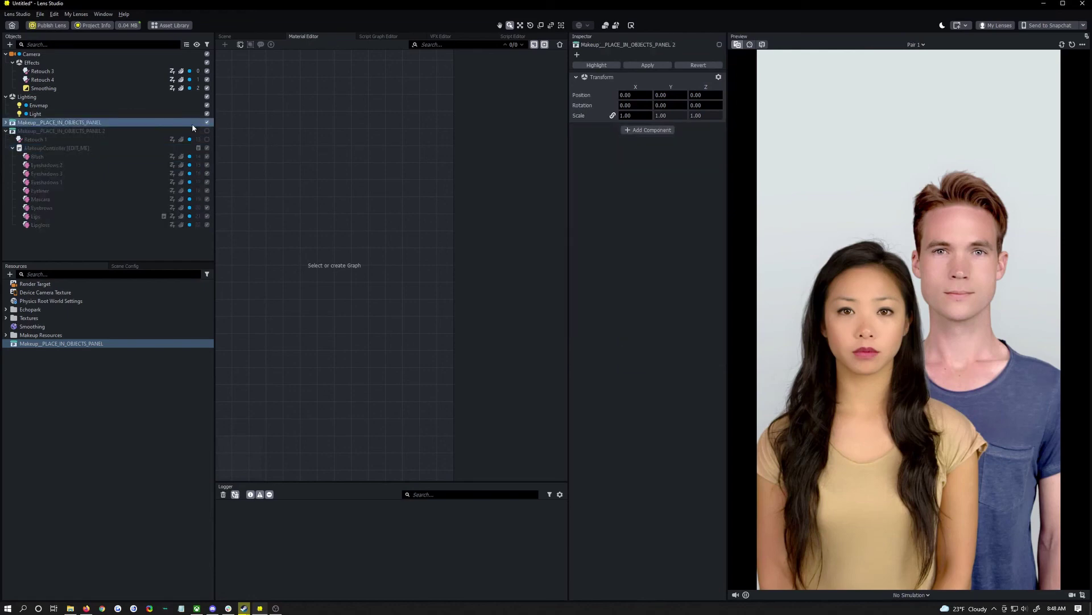
click(207, 131)
click(5, 131)
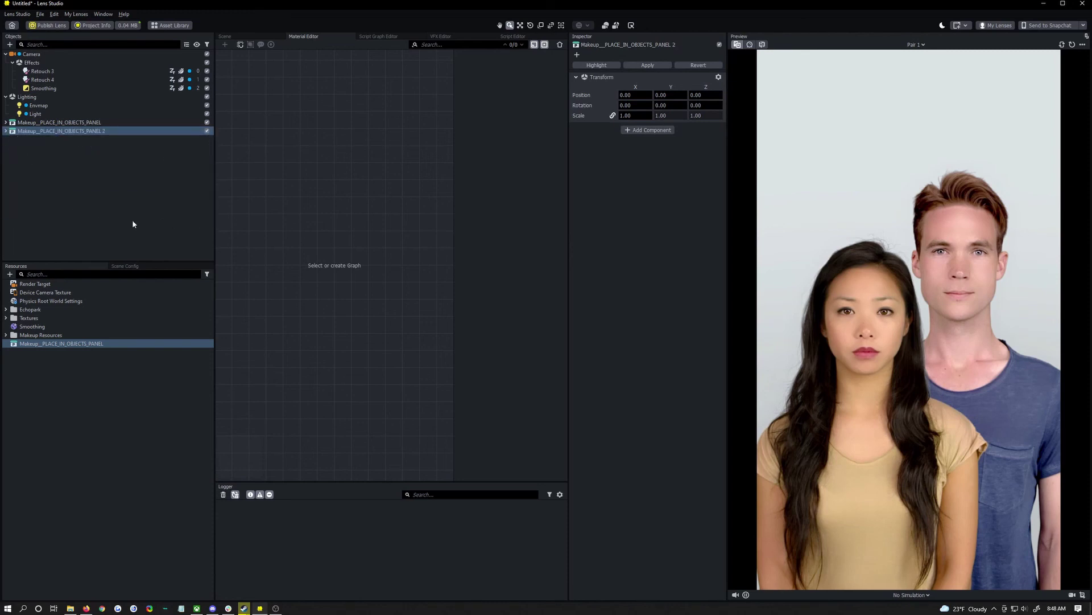
click(131, 222)
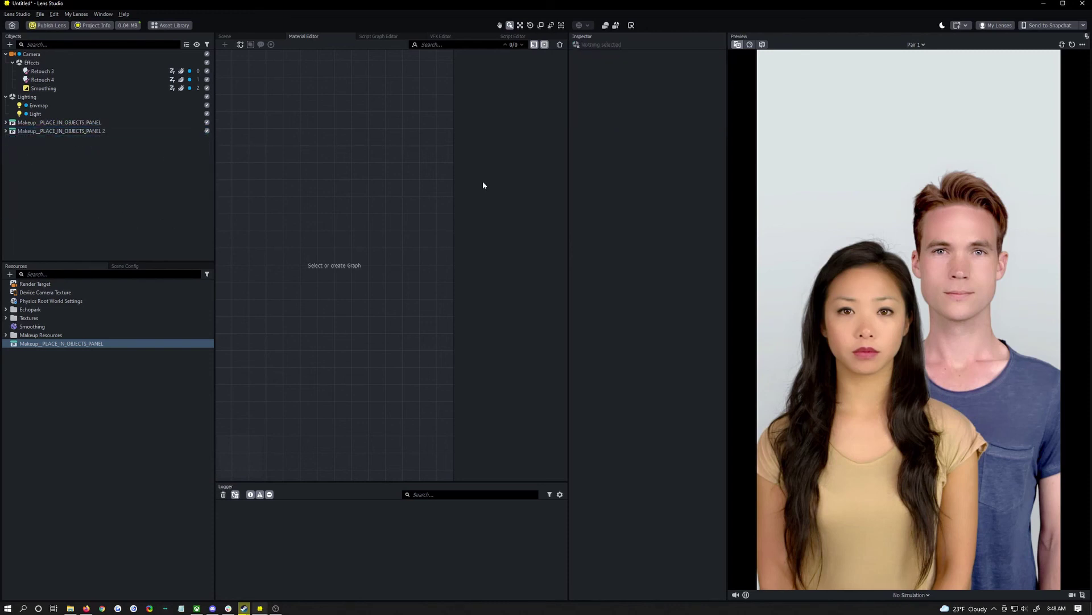